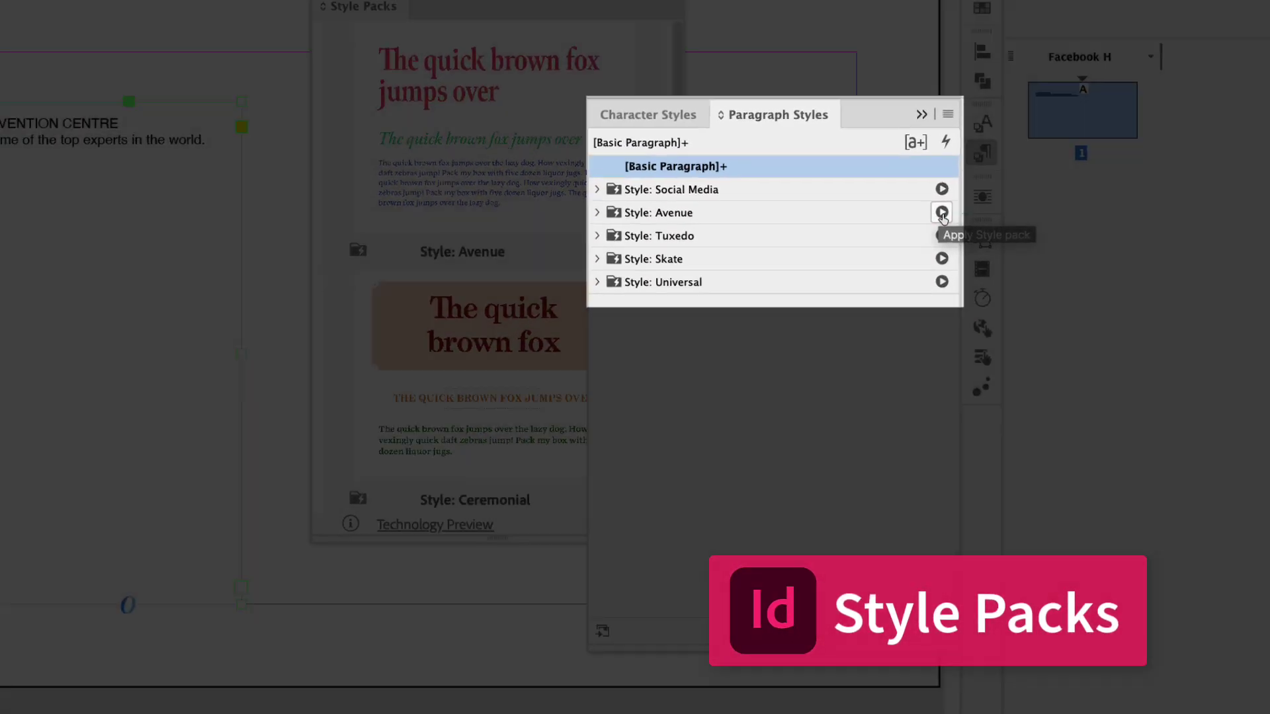
Step: Preview the Avenue and Tuxedo style packs on the AI Summit ad, then show the blank ad page
{"action": "left_click", "coordinate": [941, 212]}
{"action": "left_click", "coordinate": [630, 258]}
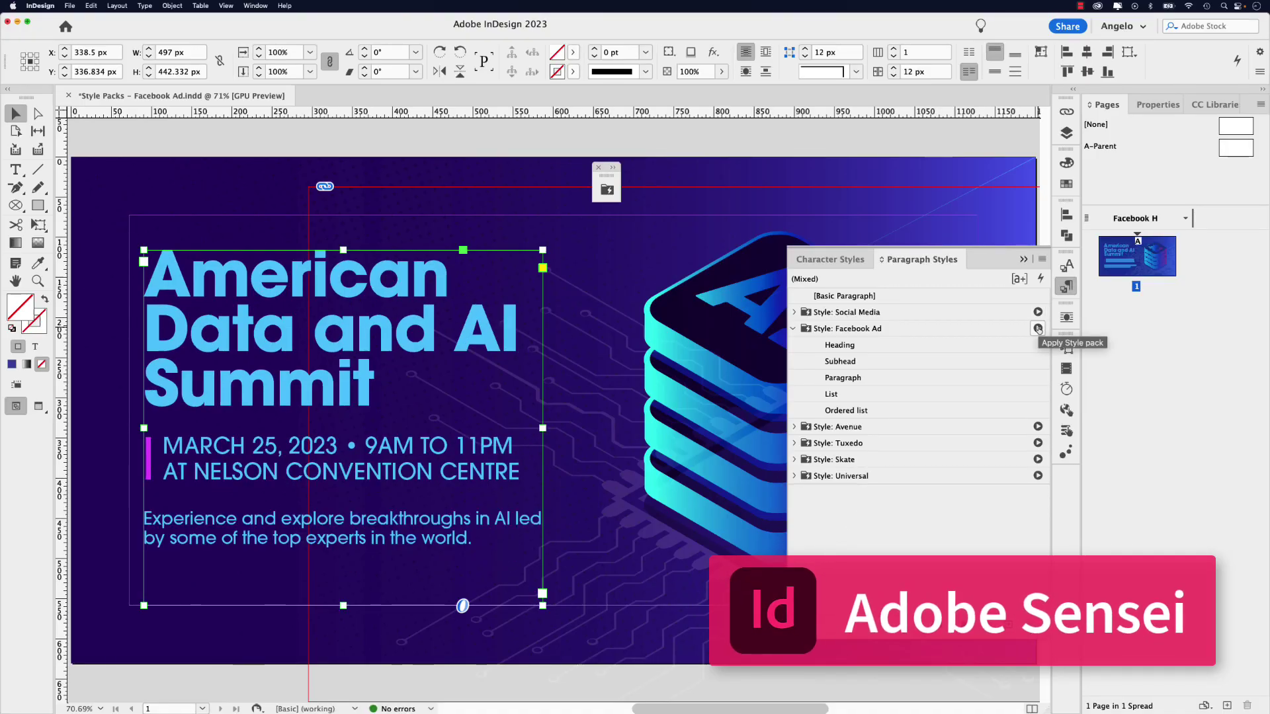
{"action": "left_click", "coordinate": [1037, 443]}
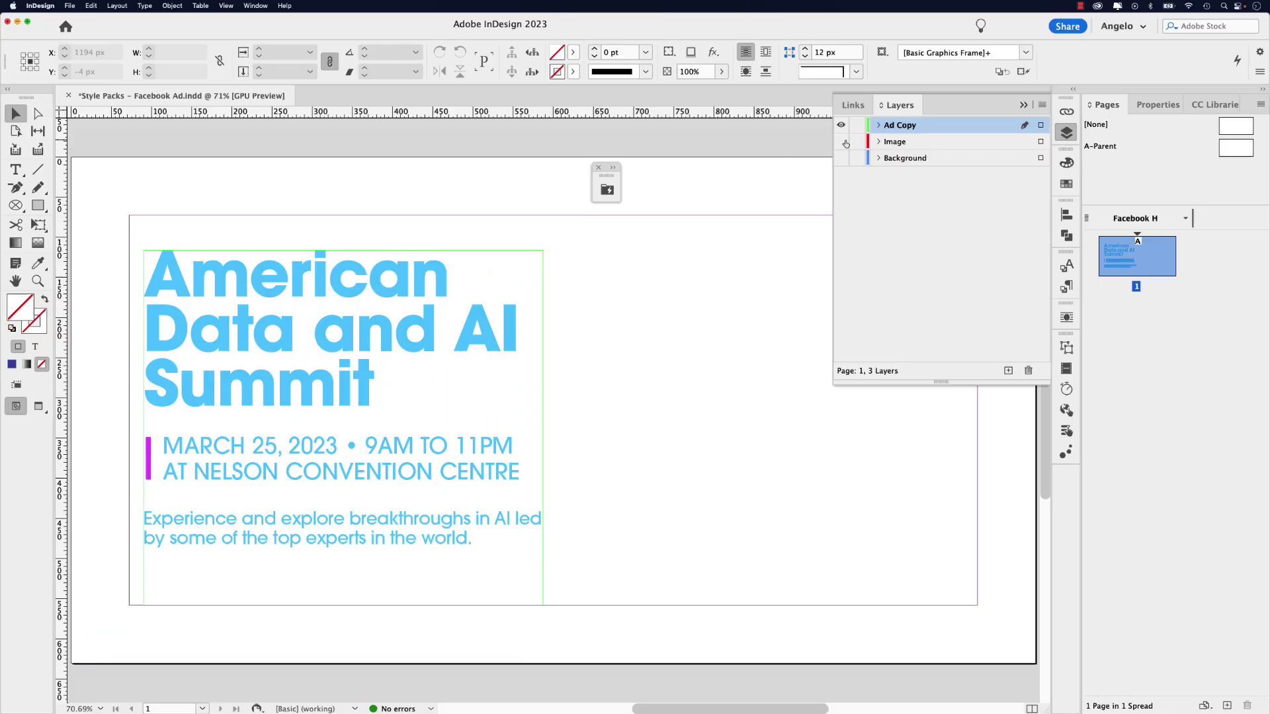
{"action": "left_click", "coordinate": [841, 141]}
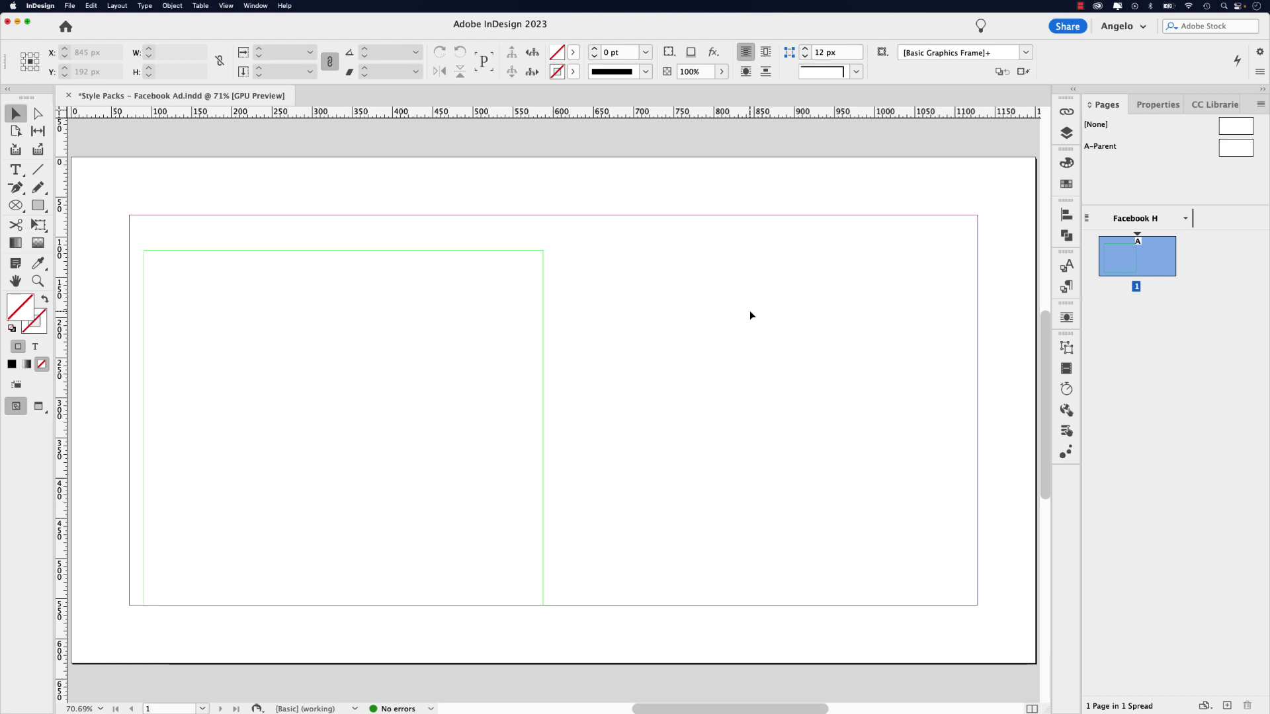
Step: Place the Ad Copy file into the empty text frame, replacing the selected item
{"action": "left_click", "coordinate": [522, 308]}
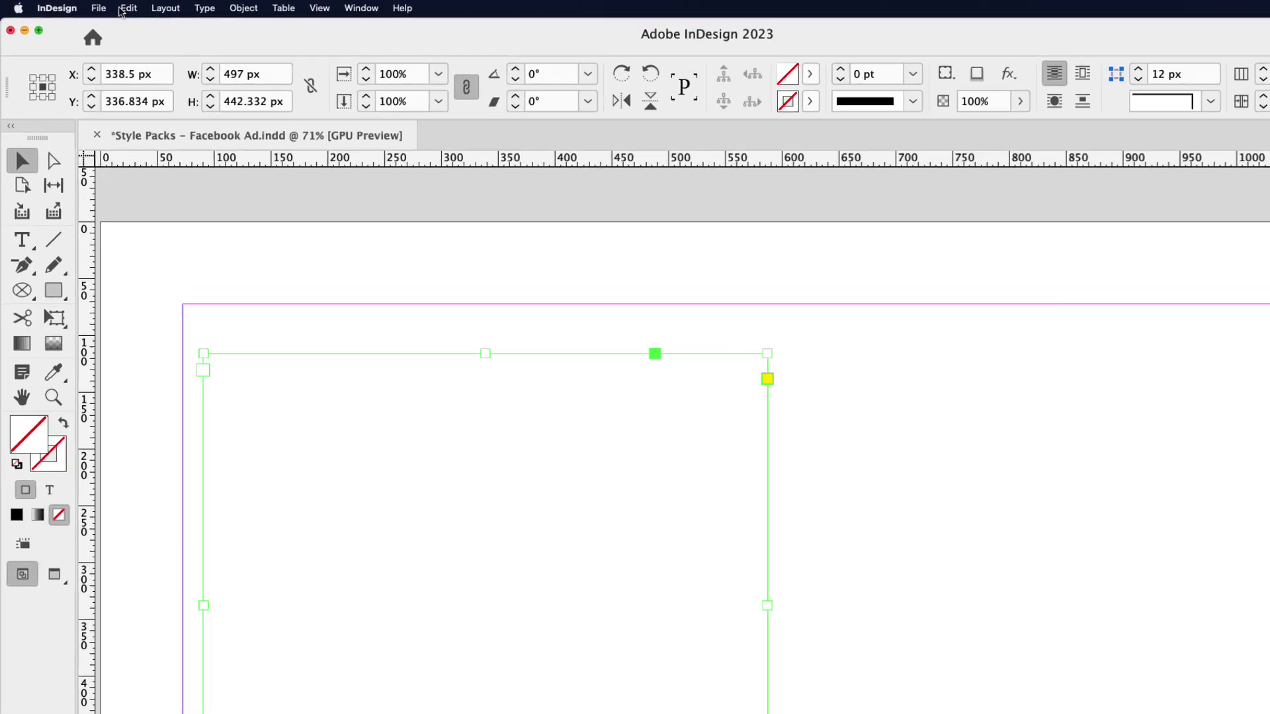
{"action": "left_click", "coordinate": [70, 5]}
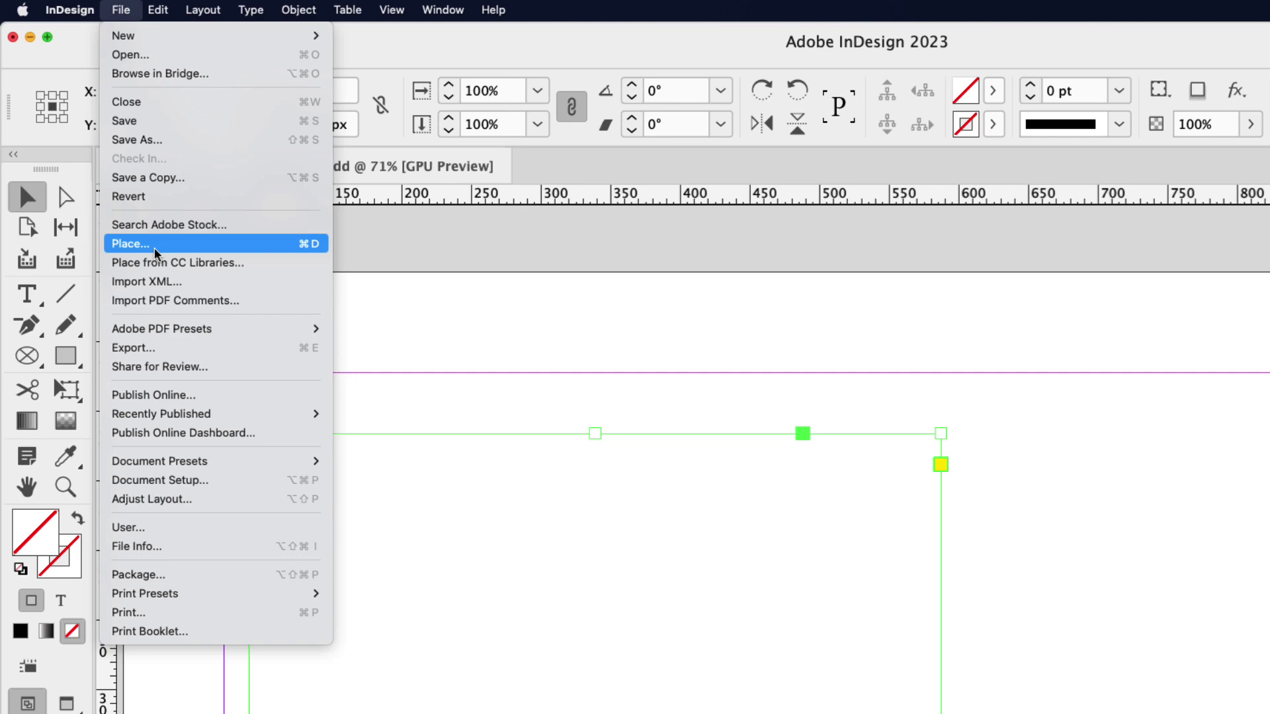
{"action": "left_click", "coordinate": [192, 244]}
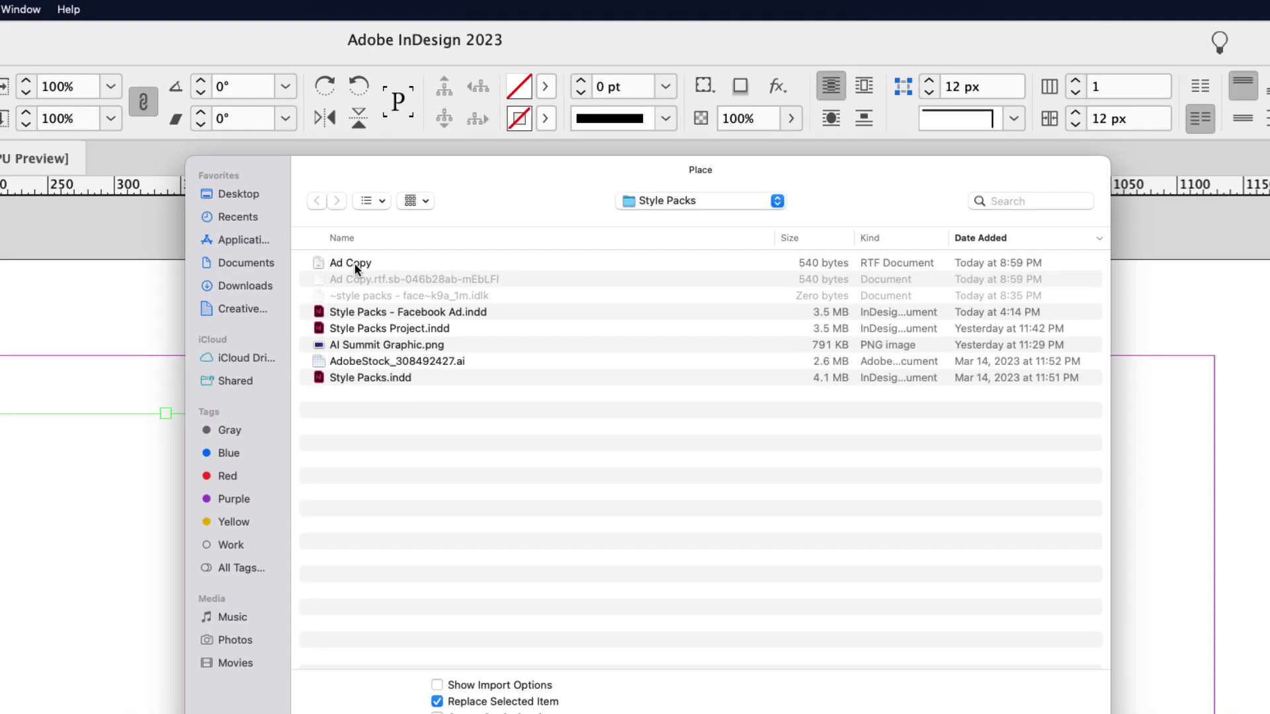
{"action": "left_click", "coordinate": [337, 274]}
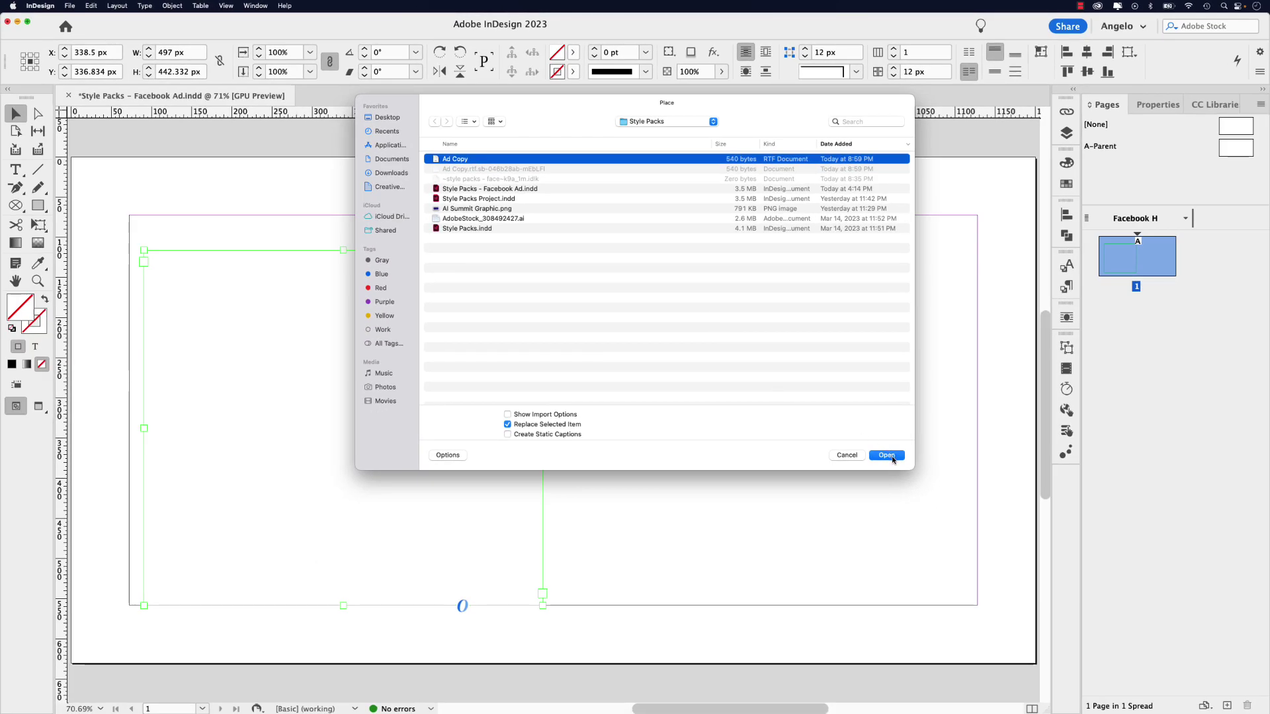
{"action": "left_click", "coordinate": [886, 455]}
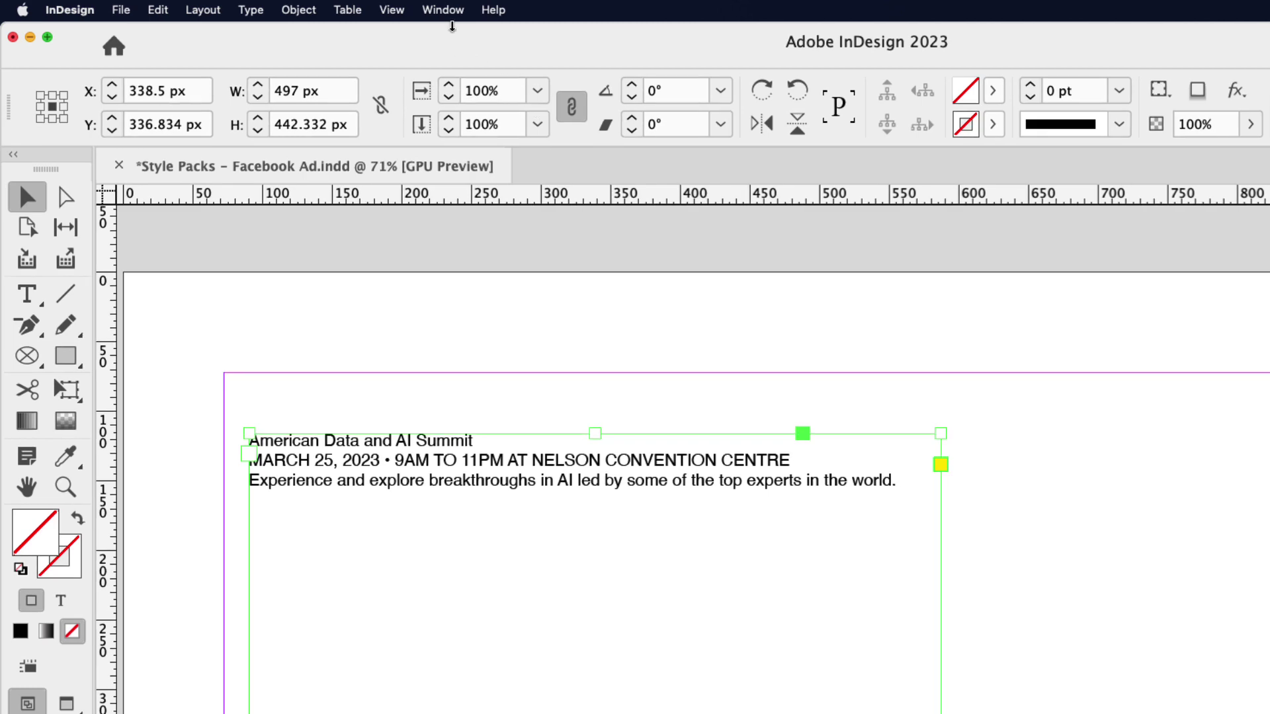
Step: Open Window > Styles > Style Packs and scroll through Avenue, Ceremonial, Classic and Contempo
{"action": "left_click", "coordinate": [448, 11]}
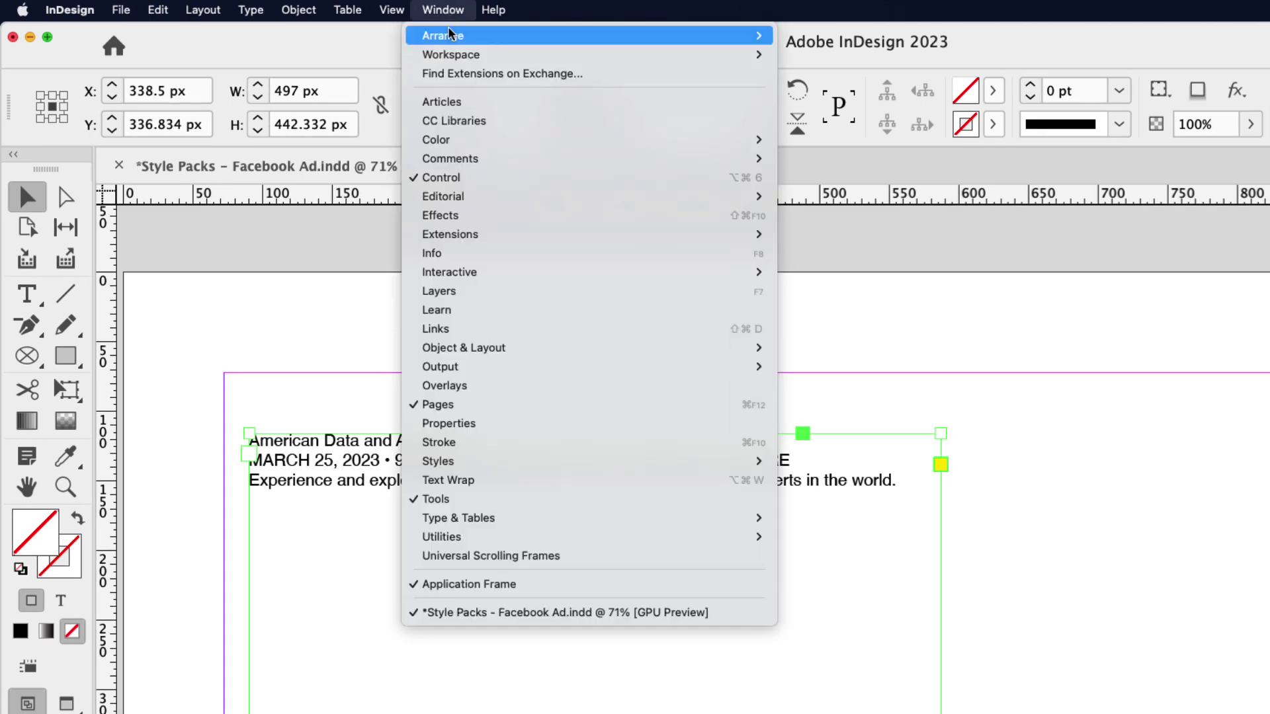
{"action": "mouse_move", "coordinate": [481, 467]}
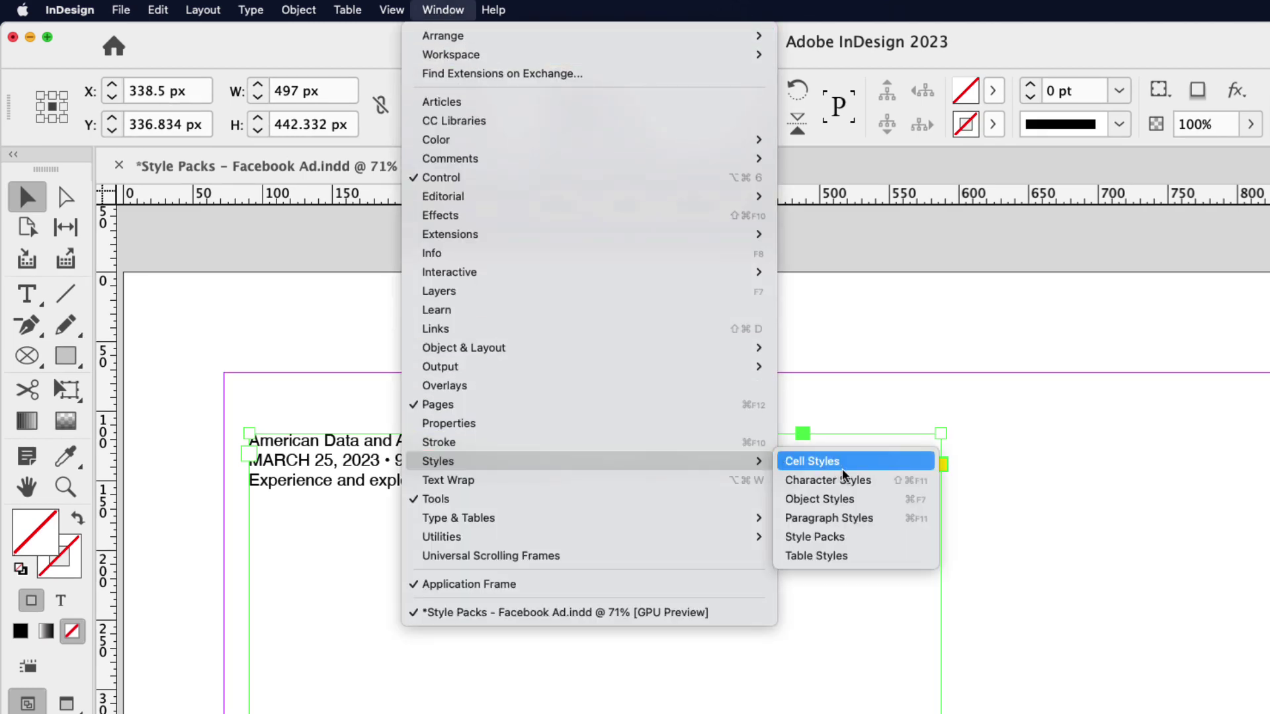
{"action": "left_click", "coordinate": [814, 537]}
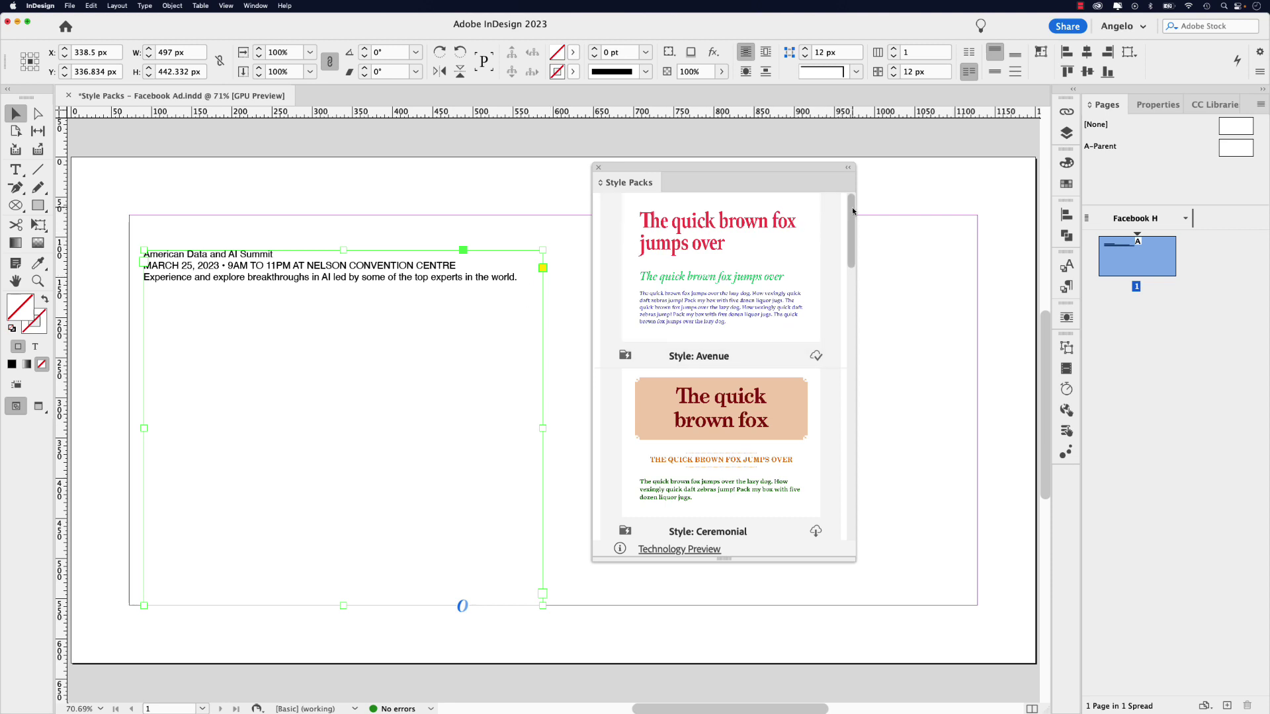
{"action": "left_click_drag", "start_coordinate": [851, 208], "coordinate": [844, 345]}
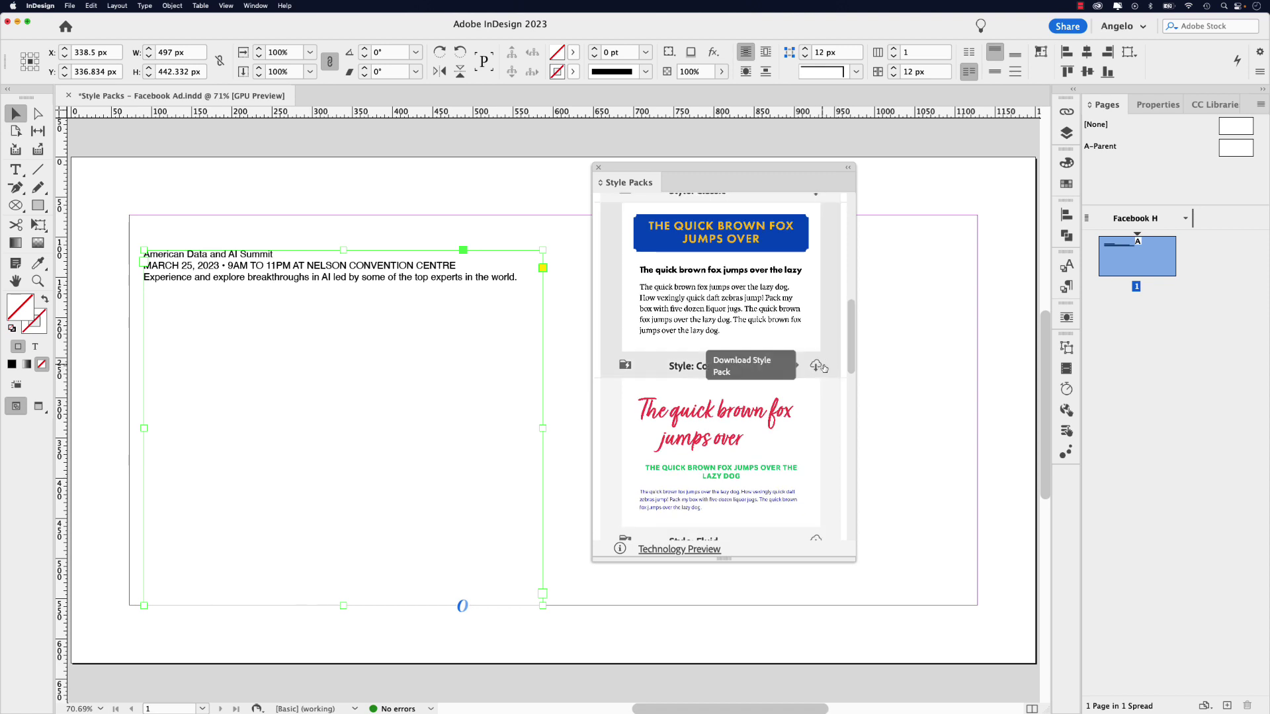
{"action": "left_click_drag", "start_coordinate": [852, 338], "coordinate": [851, 238]}
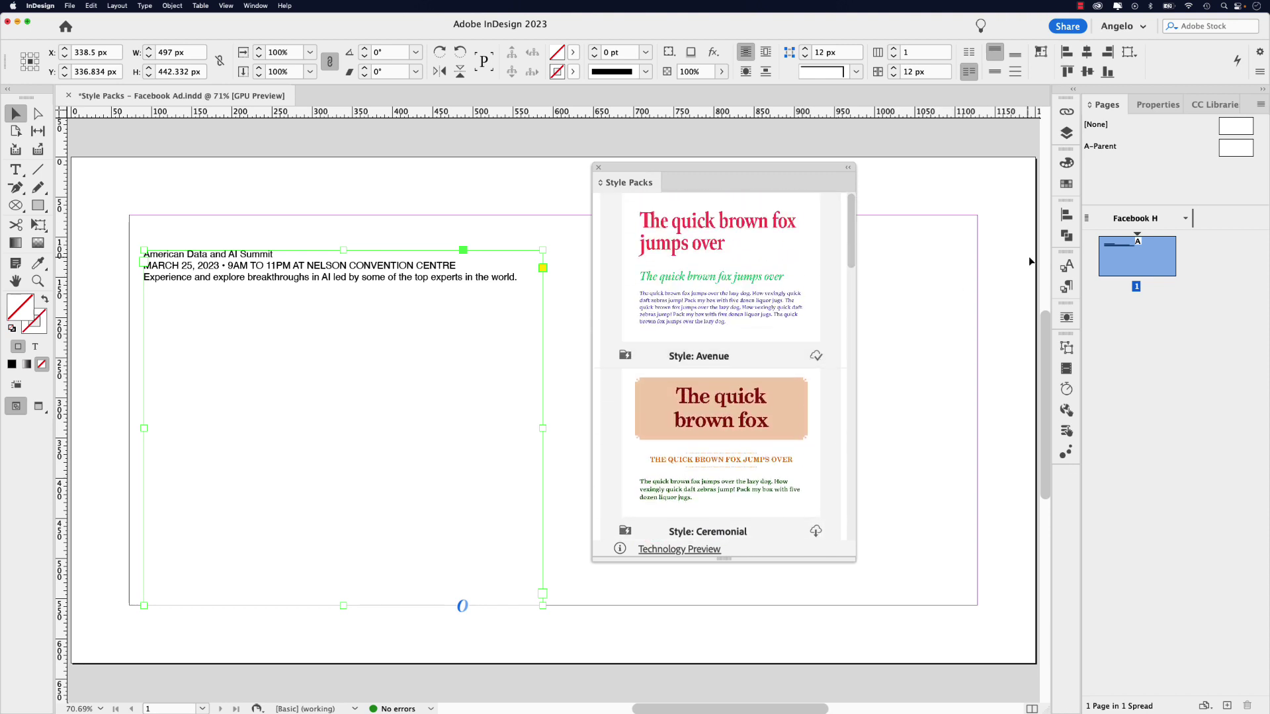
Step: Apply the Avenue pack and give the headline, date and body lines Heading, Subhead and Paragraph styles
{"action": "left_click", "coordinate": [1063, 288]}
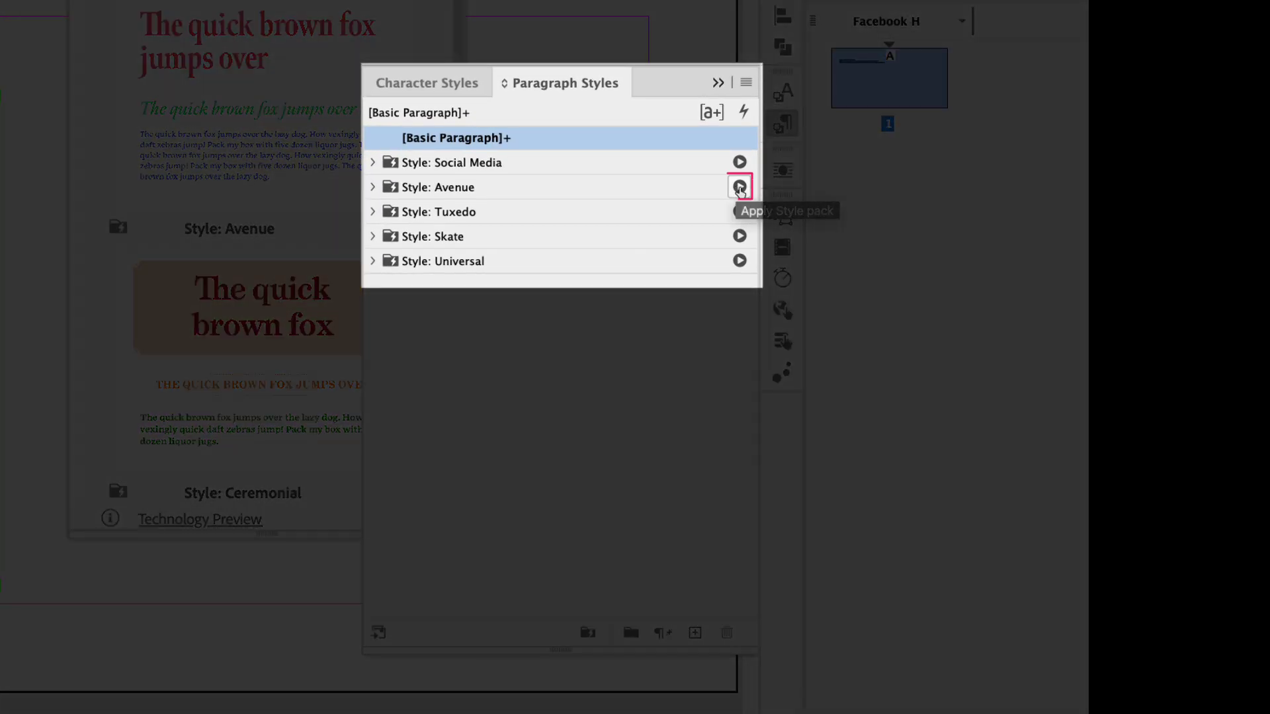
{"action": "left_click", "coordinate": [739, 188]}
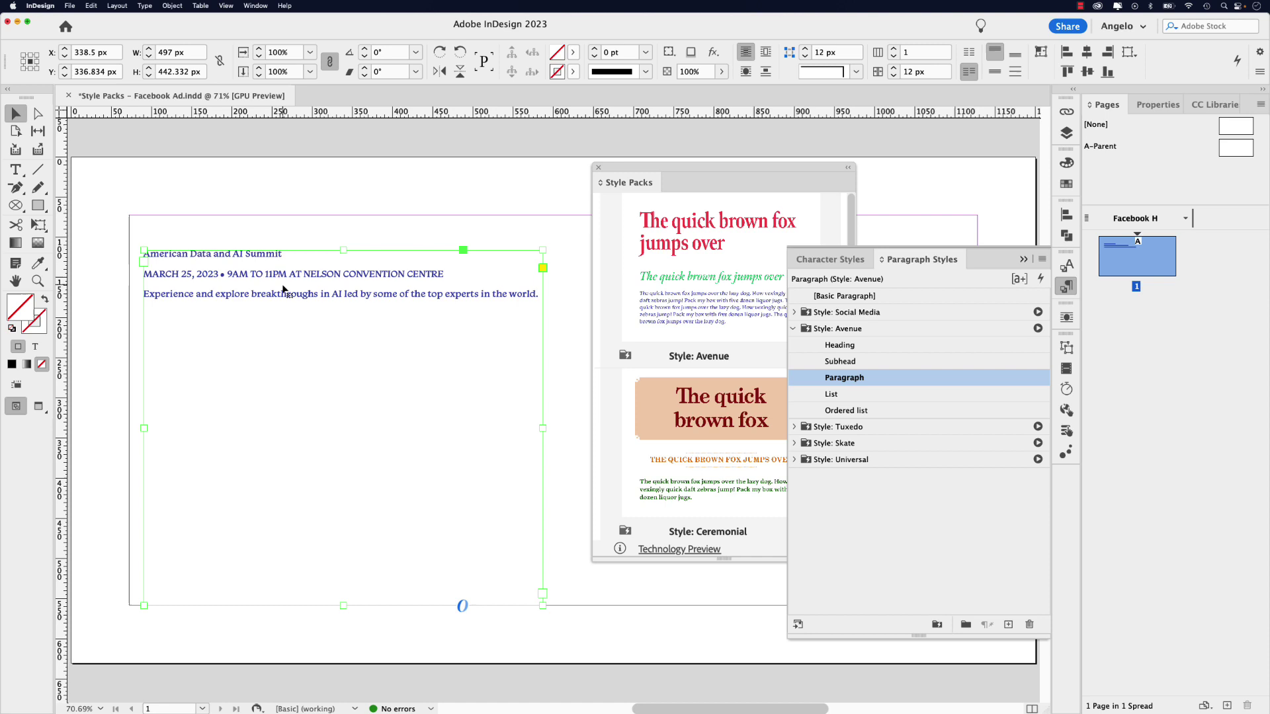
{"action": "double_click", "coordinate": [286, 254]}
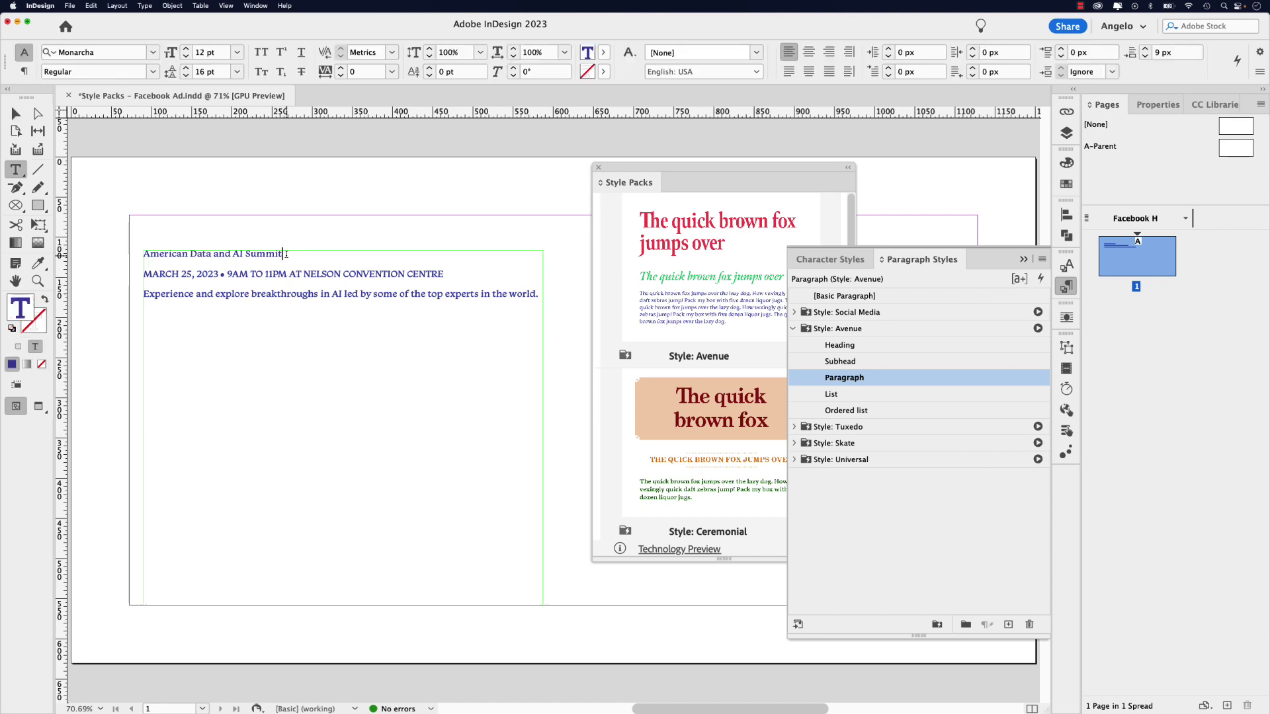
{"action": "left_click", "coordinate": [834, 345]}
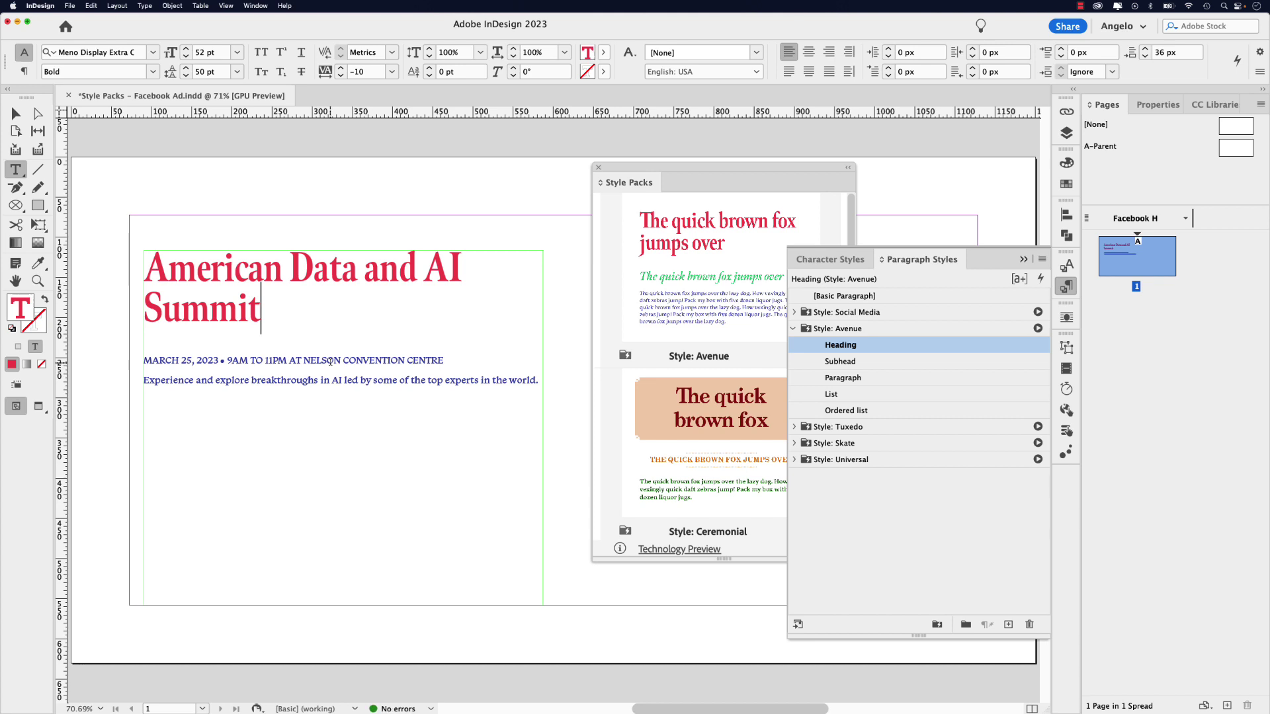
{"action": "left_click", "coordinate": [330, 362]}
{"action": "left_click", "coordinate": [835, 361]}
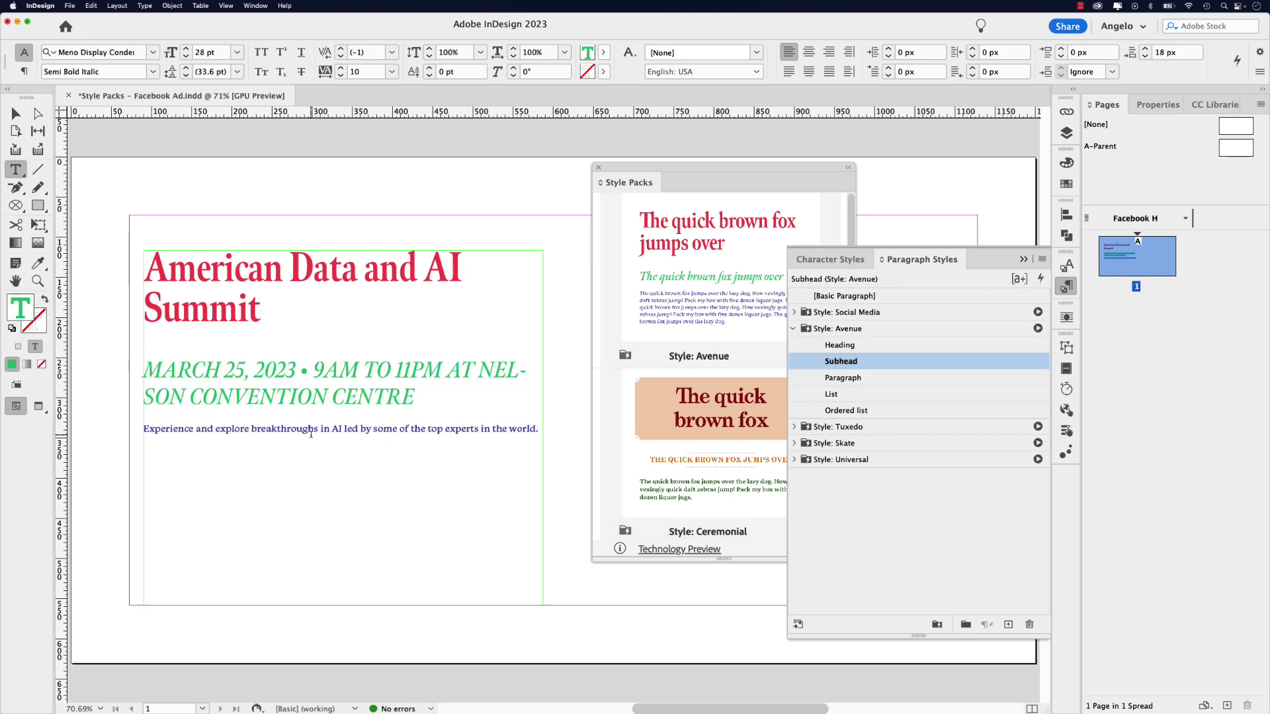
{"action": "left_click", "coordinate": [508, 430]}
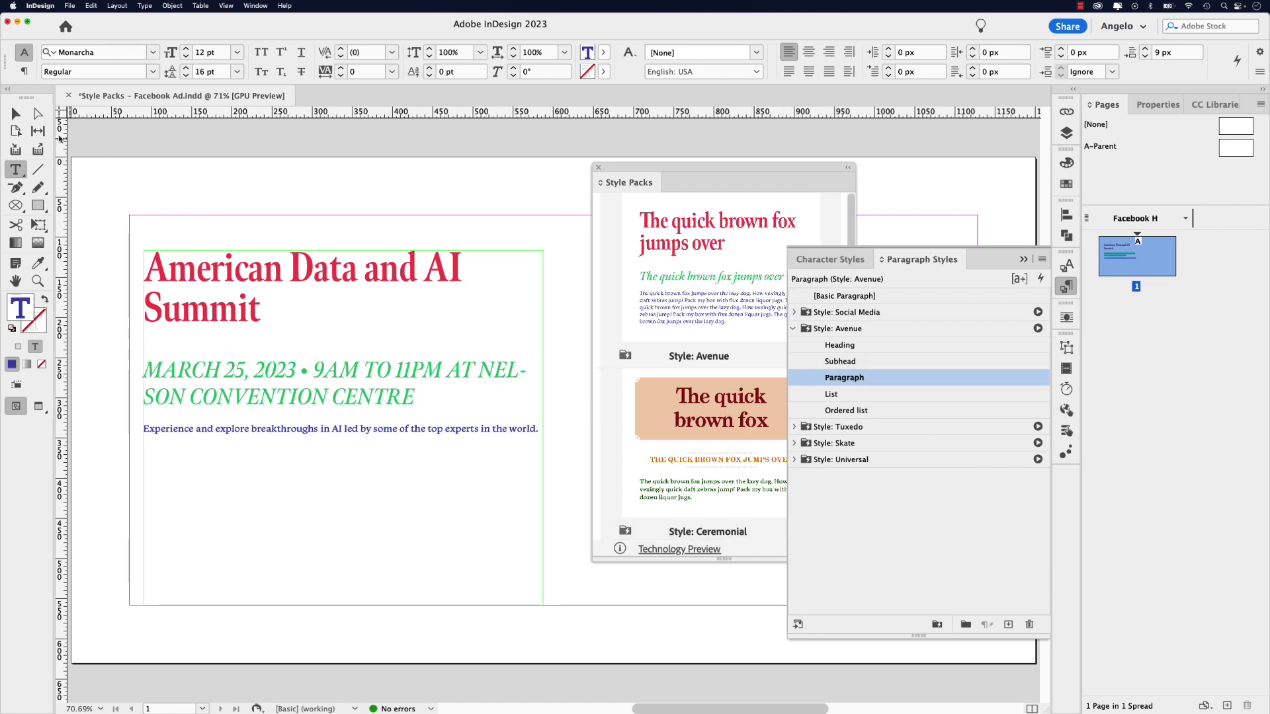
Step: With the text frame selected, duplicate the Avenue style group
{"action": "left_click", "coordinate": [20, 121]}
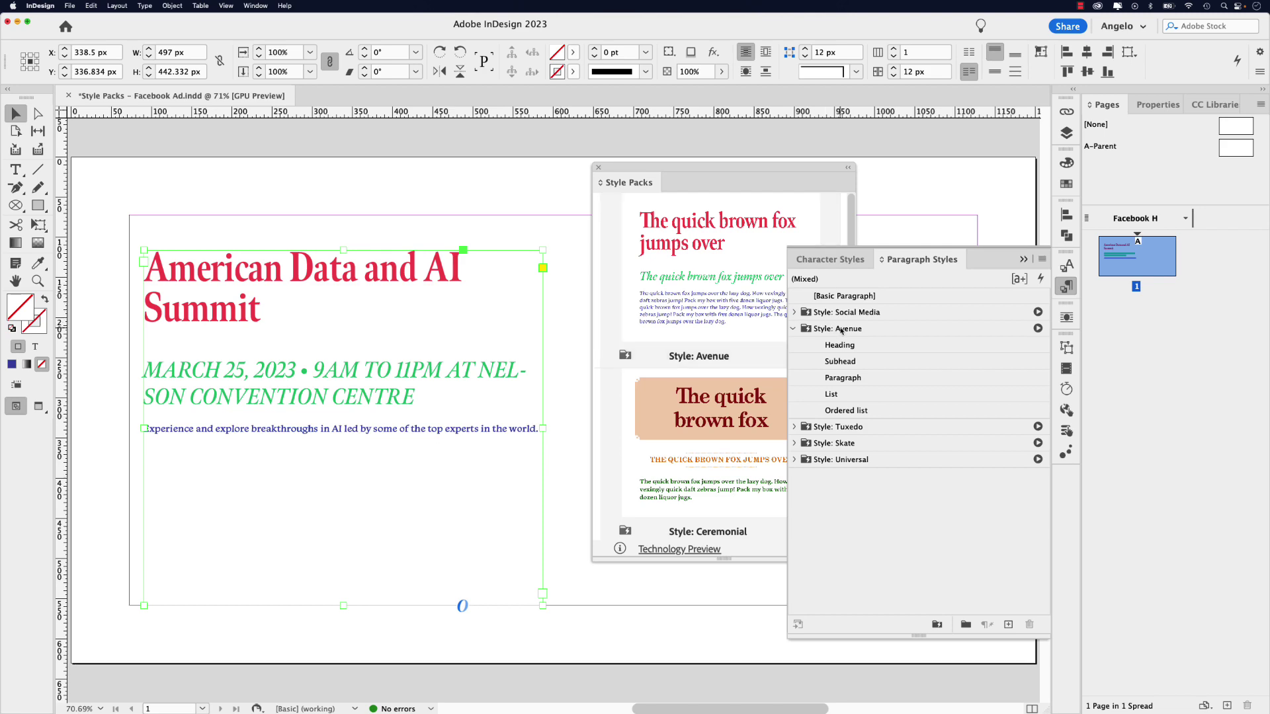
{"action": "left_click", "coordinate": [793, 329]}
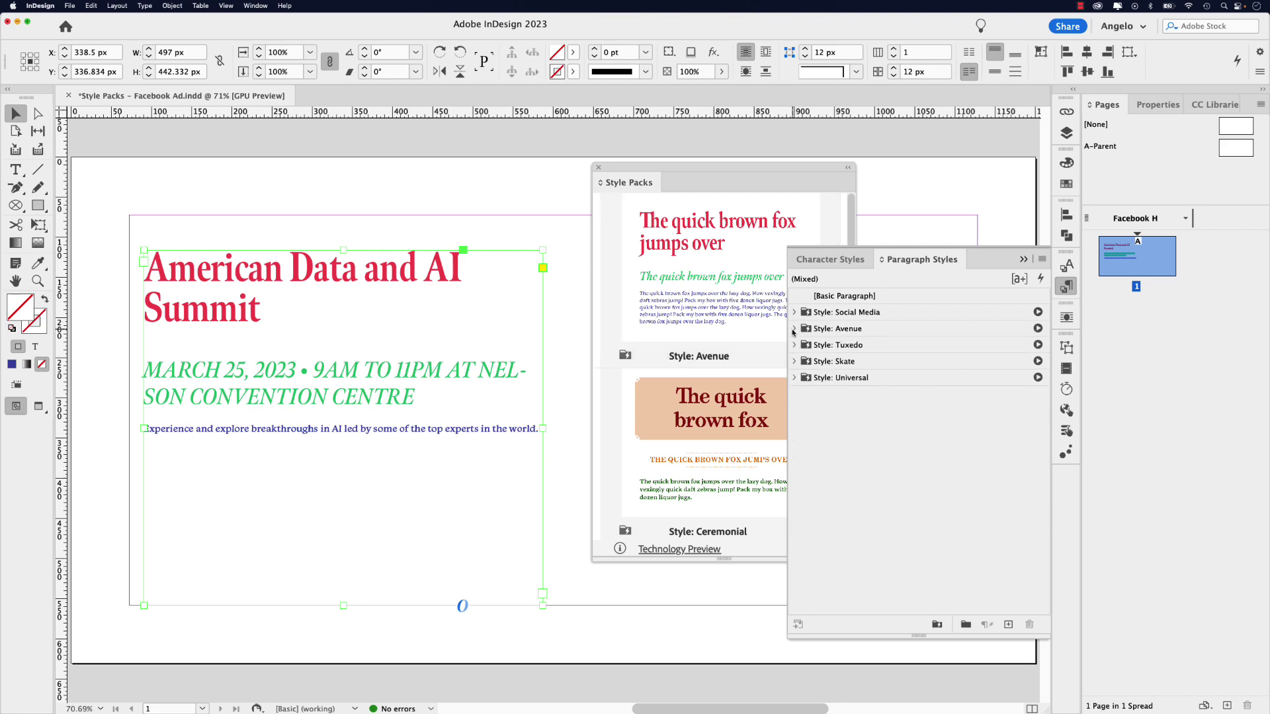
{"action": "left_click", "coordinate": [837, 329]}
{"action": "right_click", "coordinate": [734, 316]}
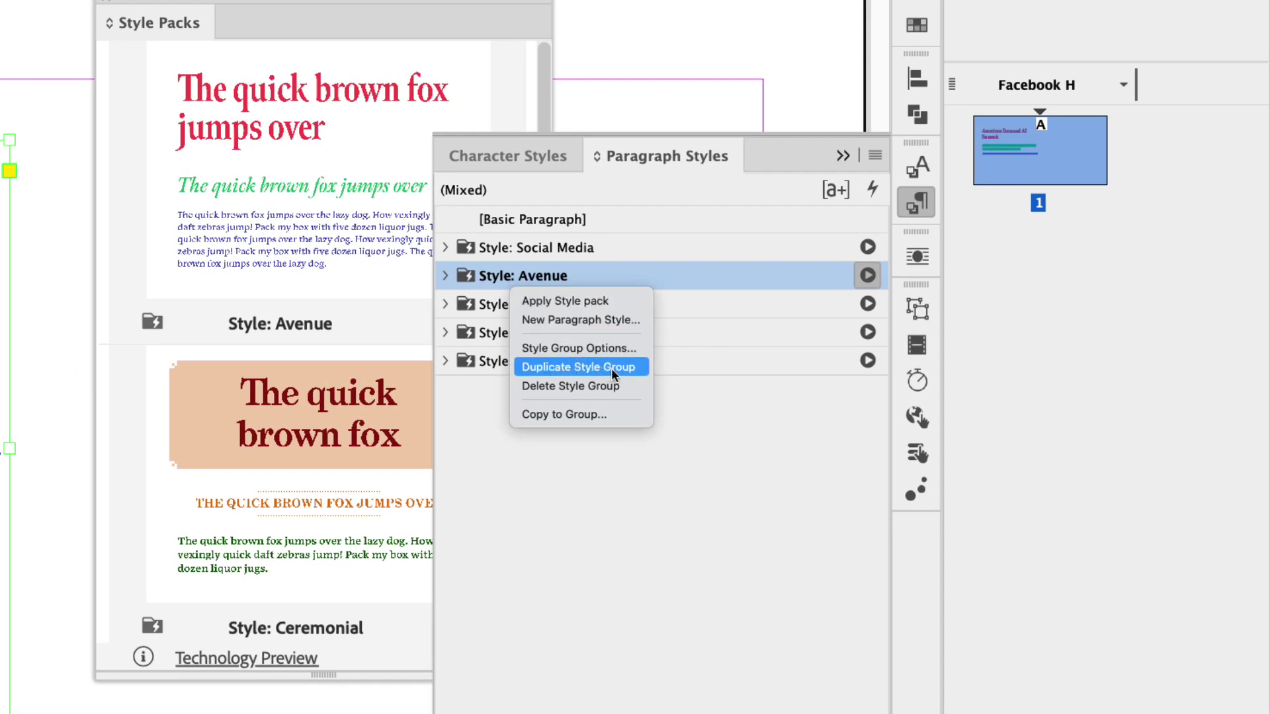
{"action": "left_click", "coordinate": [611, 367]}
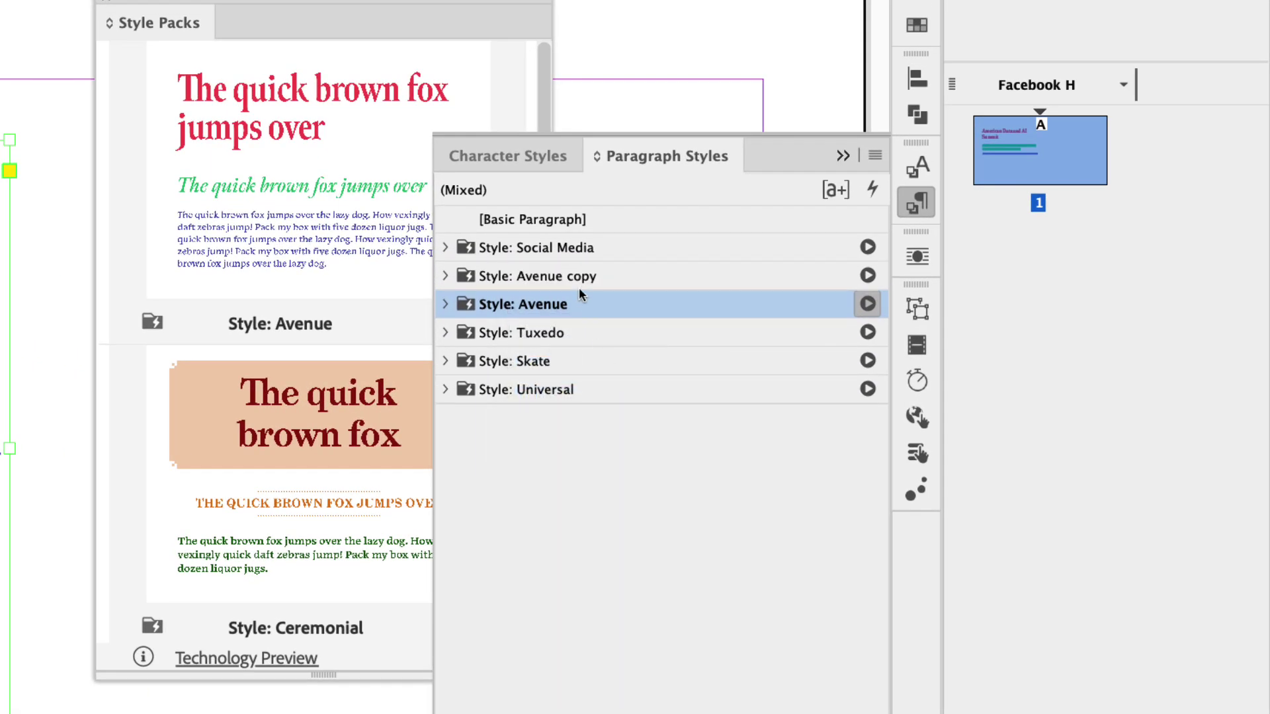
Step: Rename 'Avenue copy' to 'Facebook Ad' and apply that style pack to the frame
{"action": "left_click", "coordinate": [582, 280]}
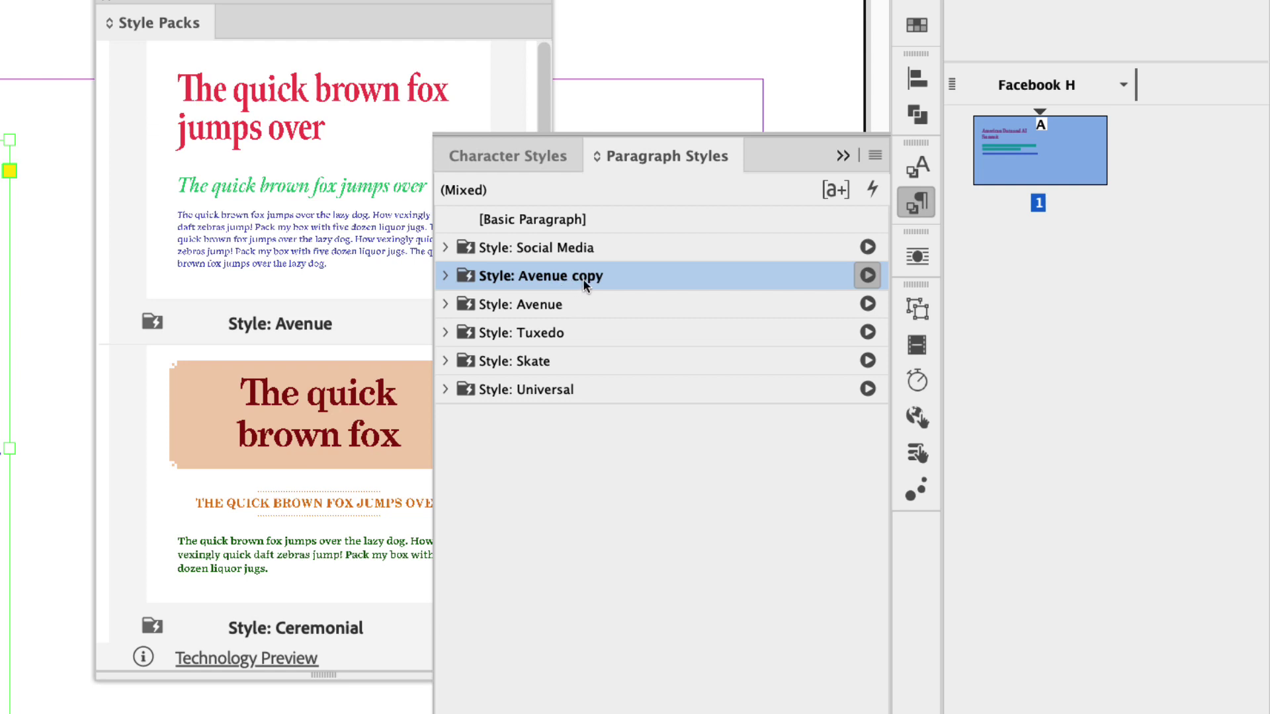
{"action": "left_click", "coordinate": [582, 279]}
{"action": "left_click", "coordinate": [608, 281]}
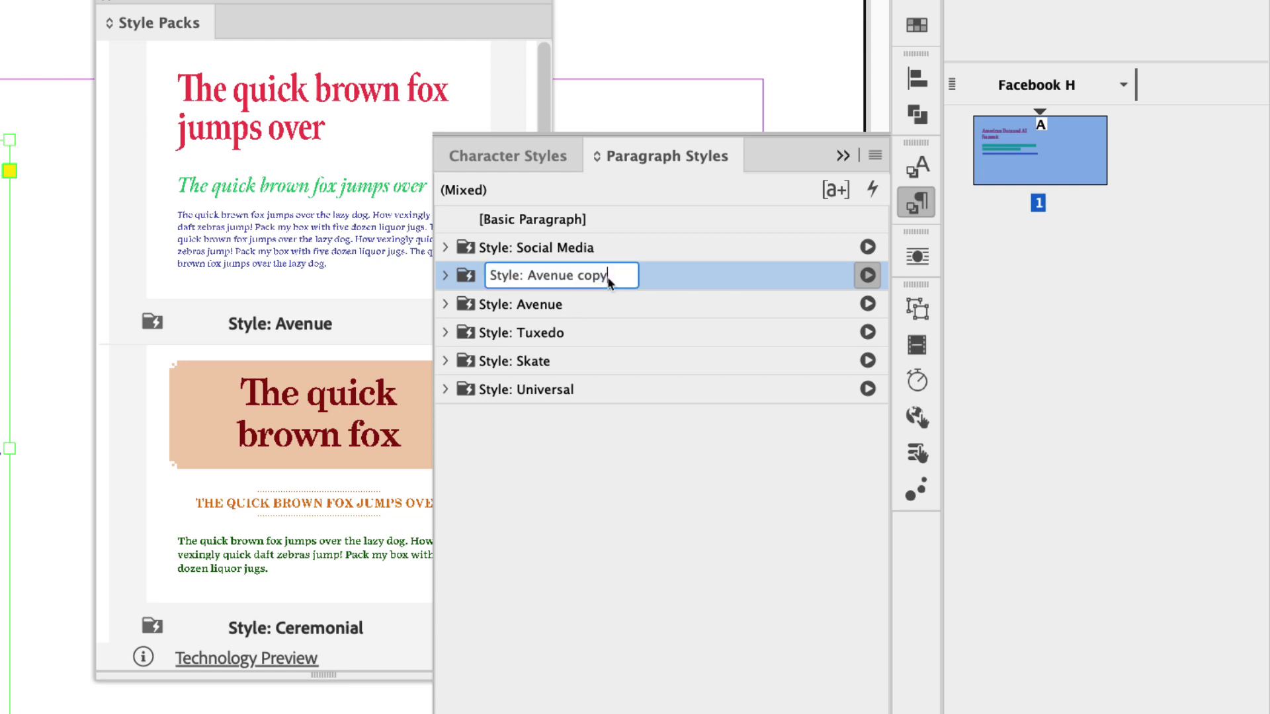
{"action": "left_click_drag", "start_coordinate": [608, 281], "coordinate": [530, 279]}
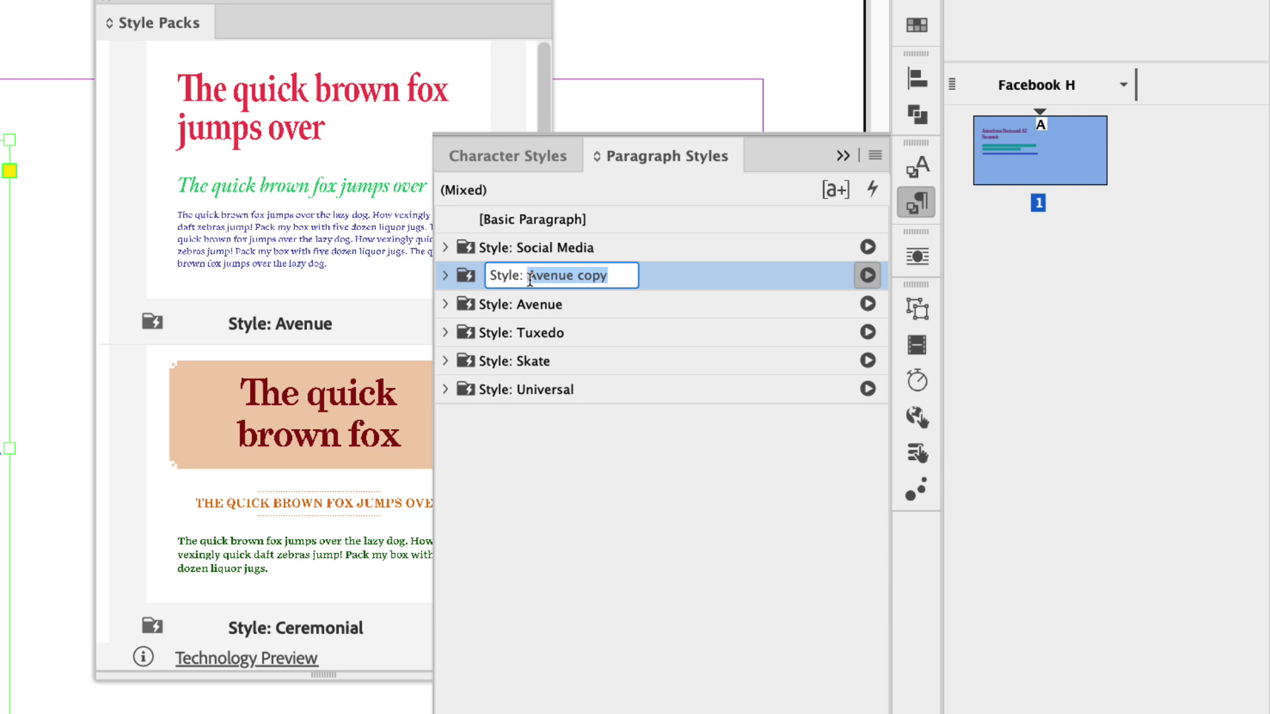
{"action": "type", "text": "Facebook A"}
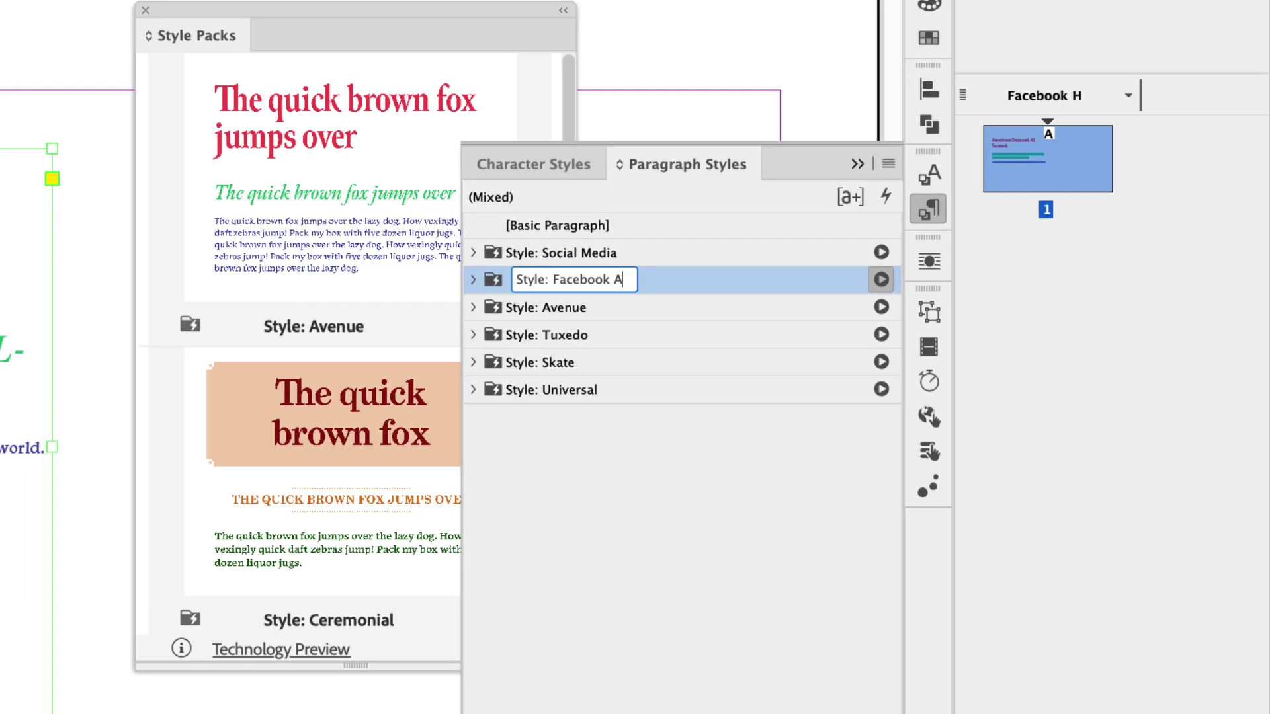
{"action": "type", "text": "d"}
{"action": "key", "text": "Return"}
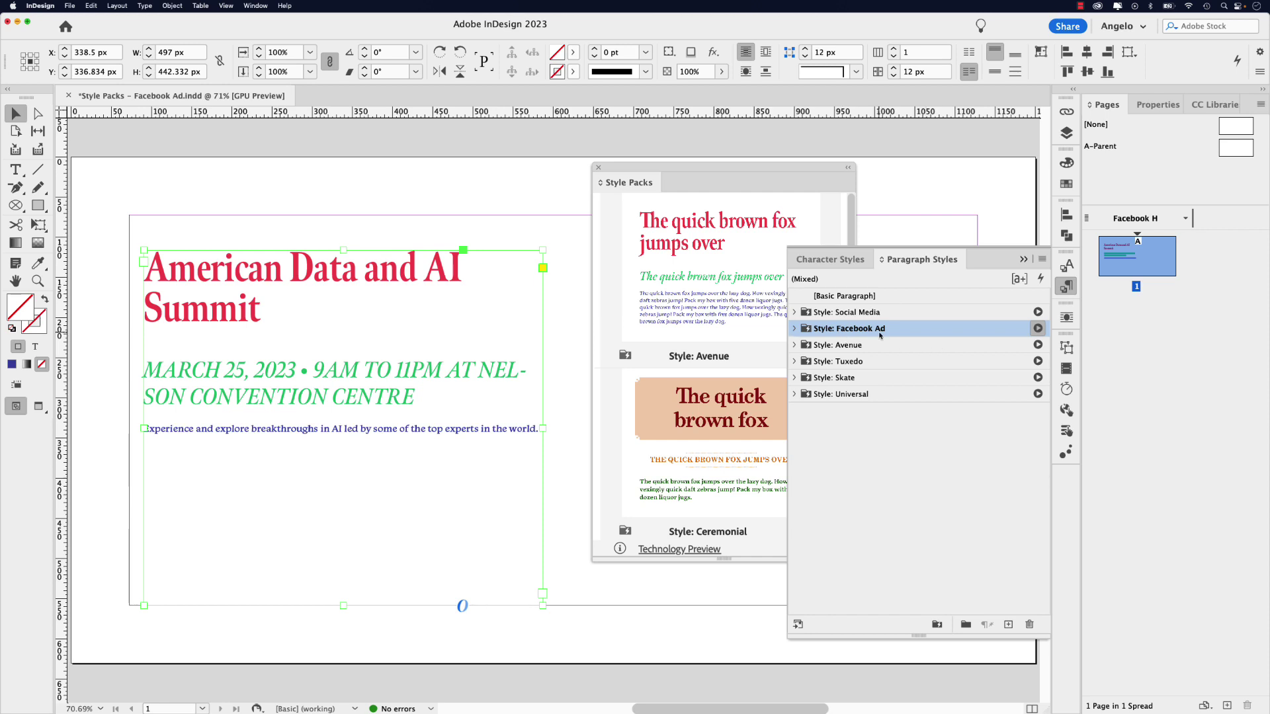
{"action": "left_click", "coordinate": [1037, 329]}
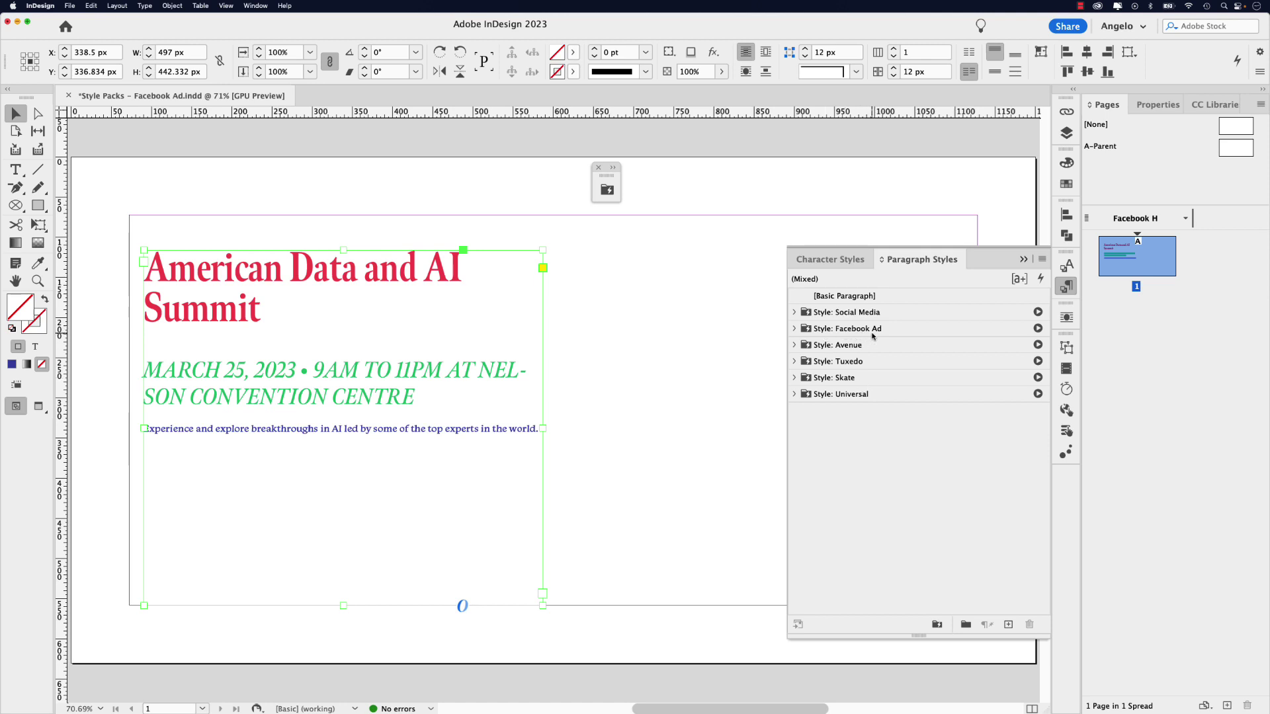
Step: Deselect the frame and expand the Facebook Ad style group in Paragraph Styles
{"action": "left_click", "coordinate": [662, 313]}
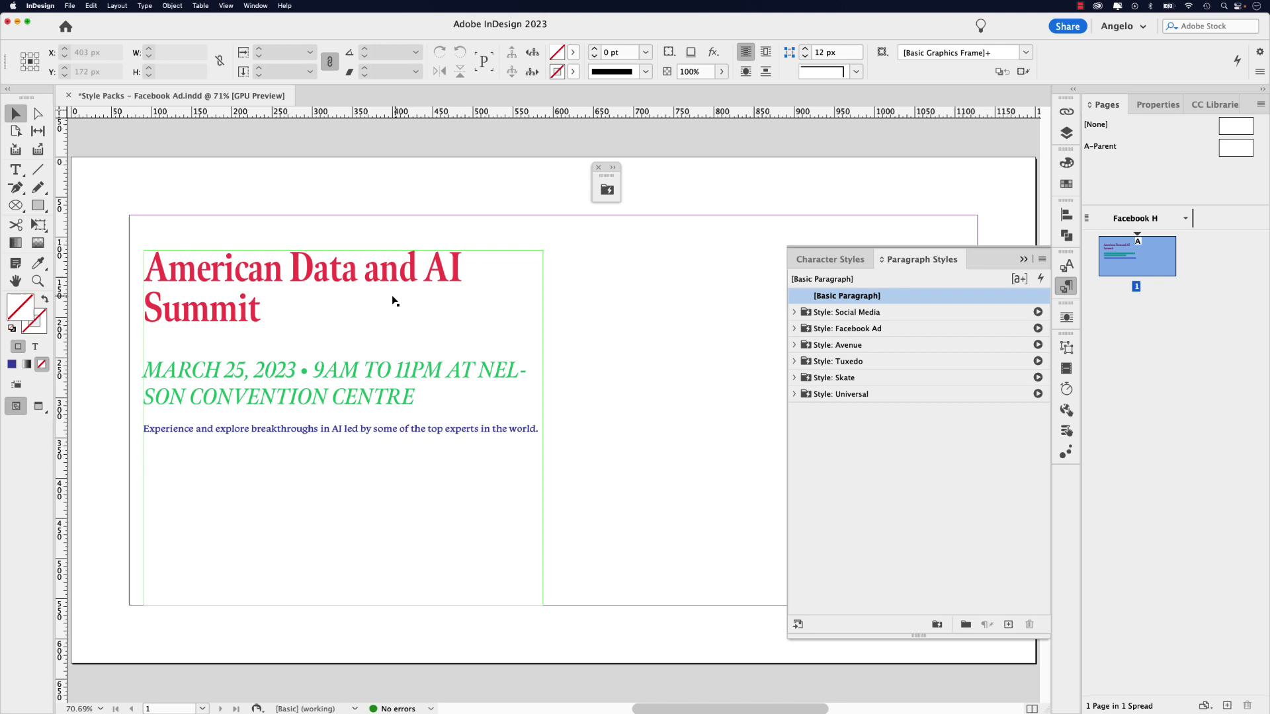
{"action": "left_click", "coordinate": [793, 329]}
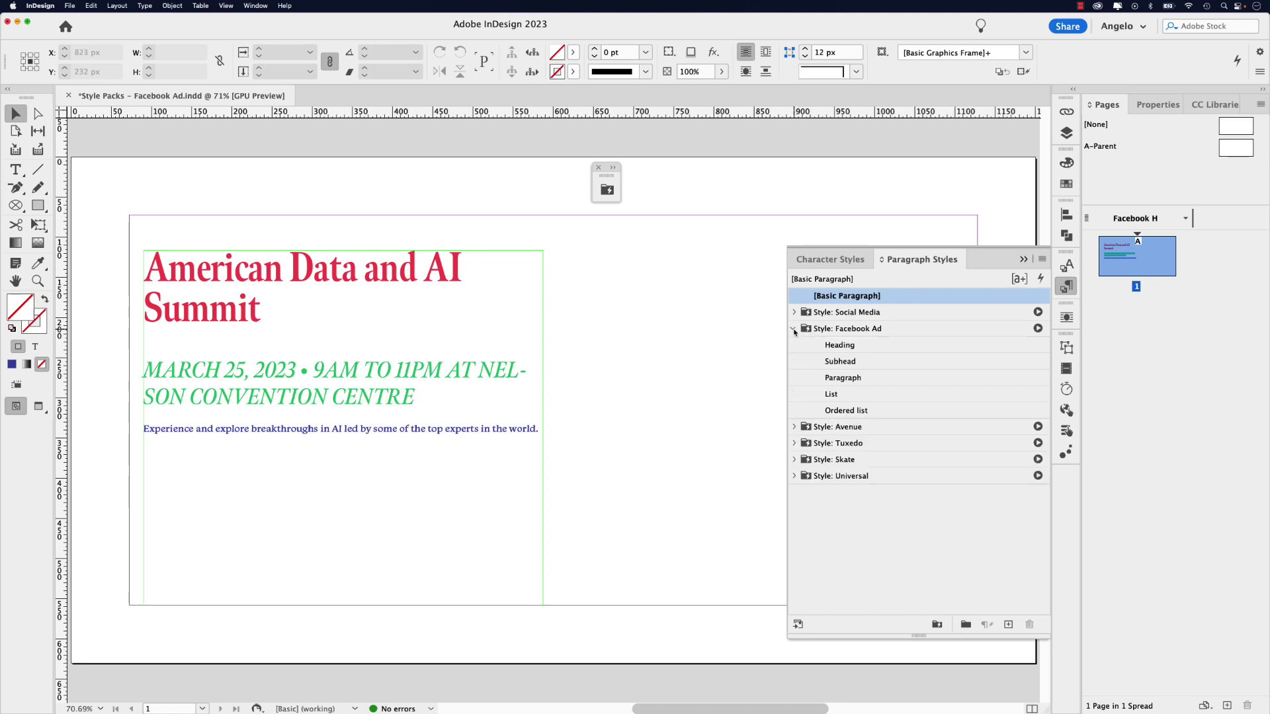
Step: Change the Heading style's font family from Meno Display Extra Condensed to ITC Avant Garde Gothic Pro
{"action": "double_click", "coordinate": [840, 346]}
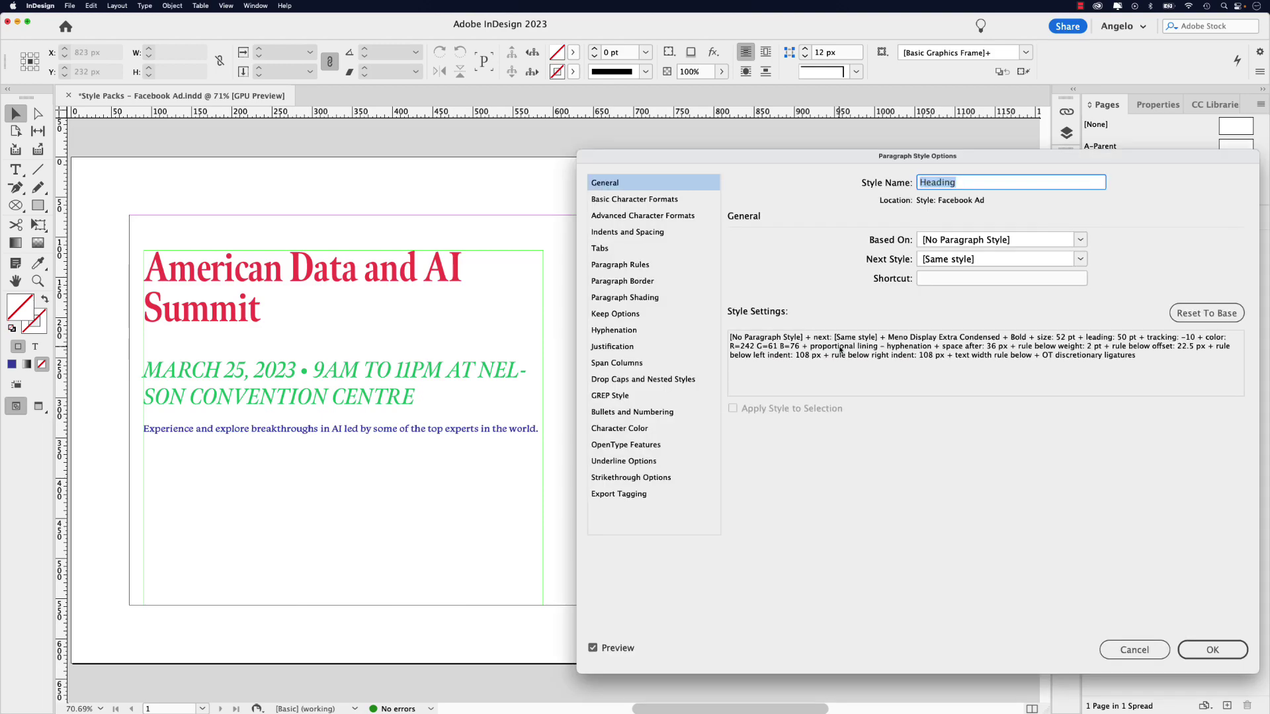
{"action": "left_click_drag", "start_coordinate": [670, 153], "coordinate": [650, 135]}
{"action": "left_click_drag", "start_coordinate": [685, 69], "coordinate": [685, 68]}
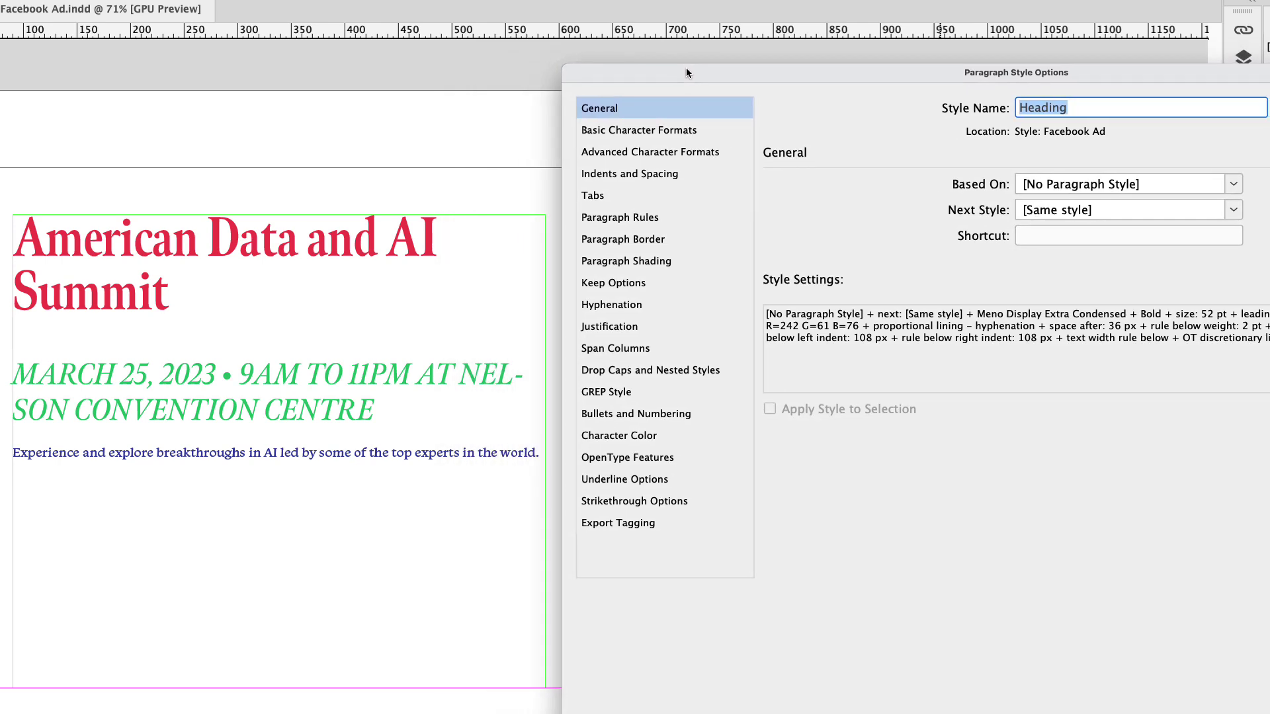
{"action": "left_click", "coordinate": [667, 134]}
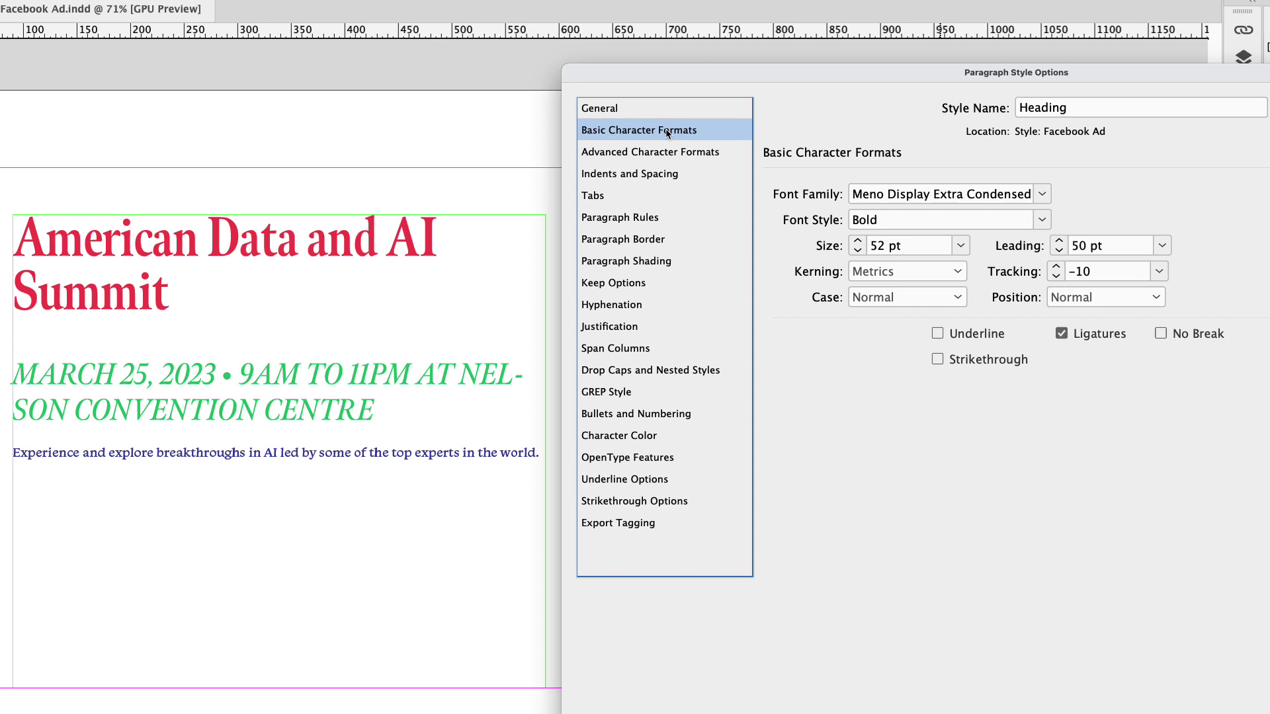
{"action": "left_click", "coordinate": [879, 193]}
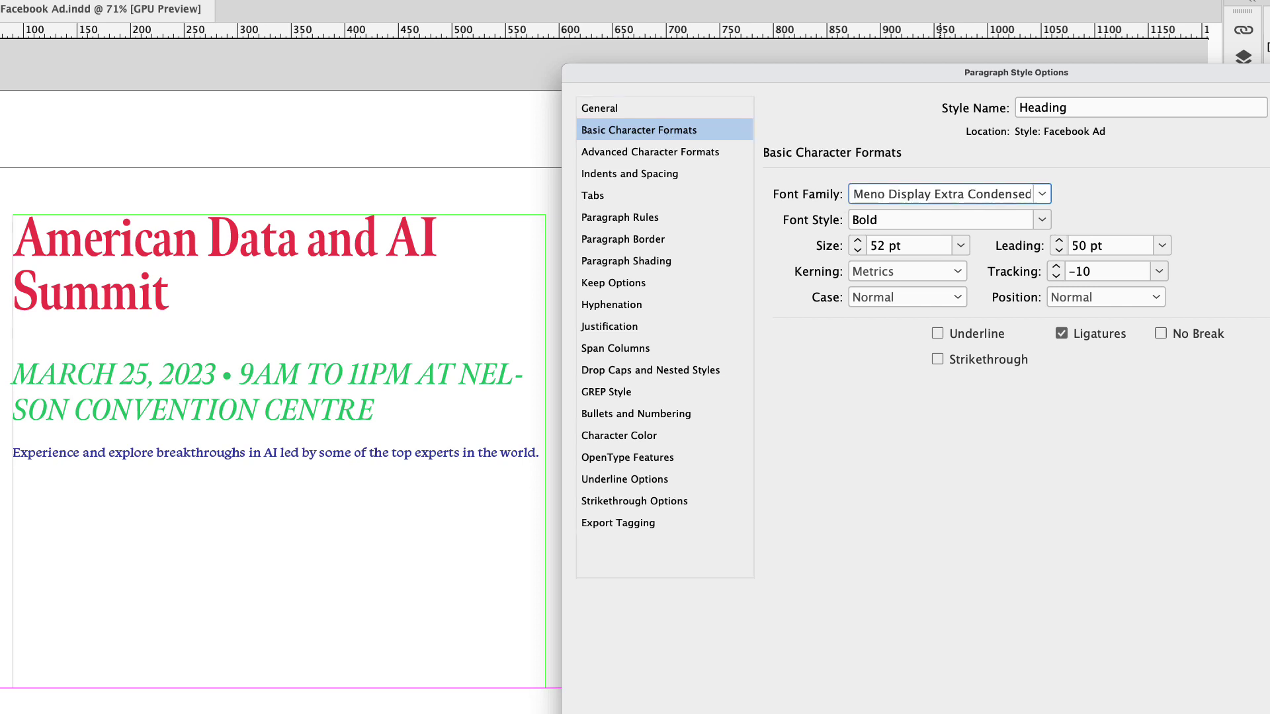
{"action": "left_click", "coordinate": [880, 195]}
{"action": "type", "text": "ITC Avant Garde Gothic Pro"}
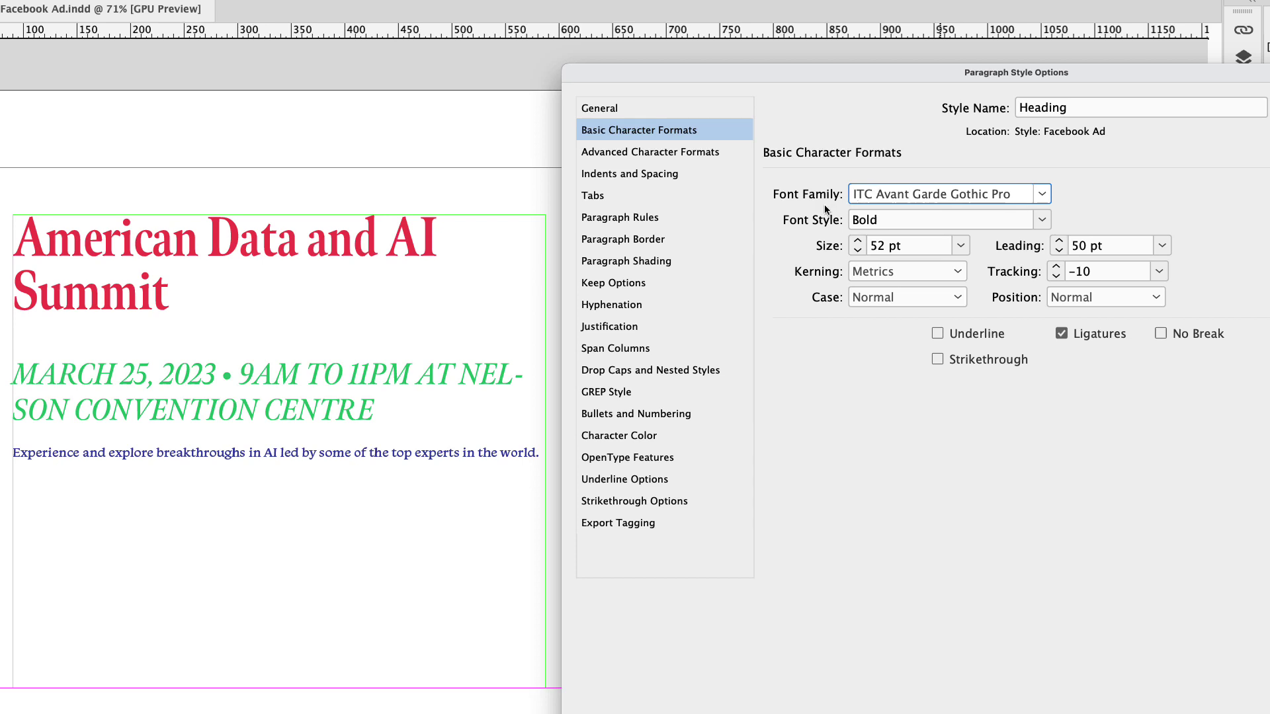
Step: Set the Heading style to 78 pt size, 68 pt leading and -20 tracking
{"action": "triple_click", "coordinate": [904, 244]}
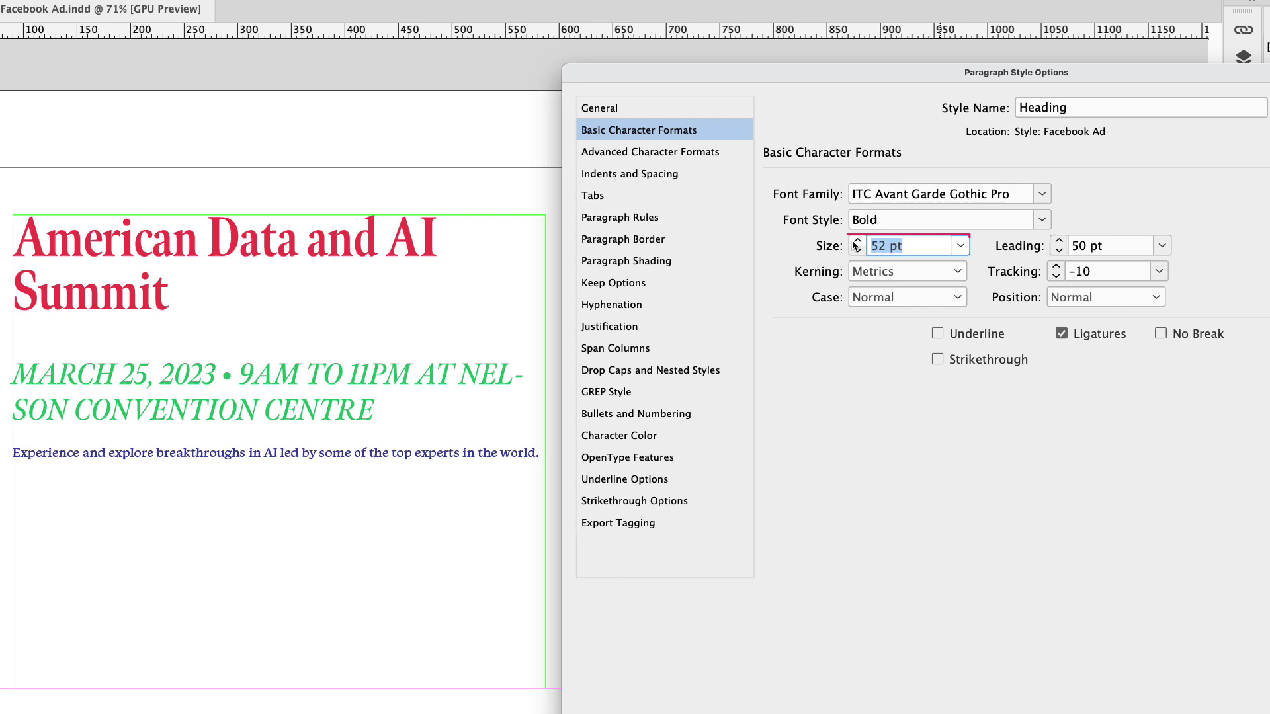
{"action": "type", "text": "78"}
{"action": "key", "text": "Tab"}
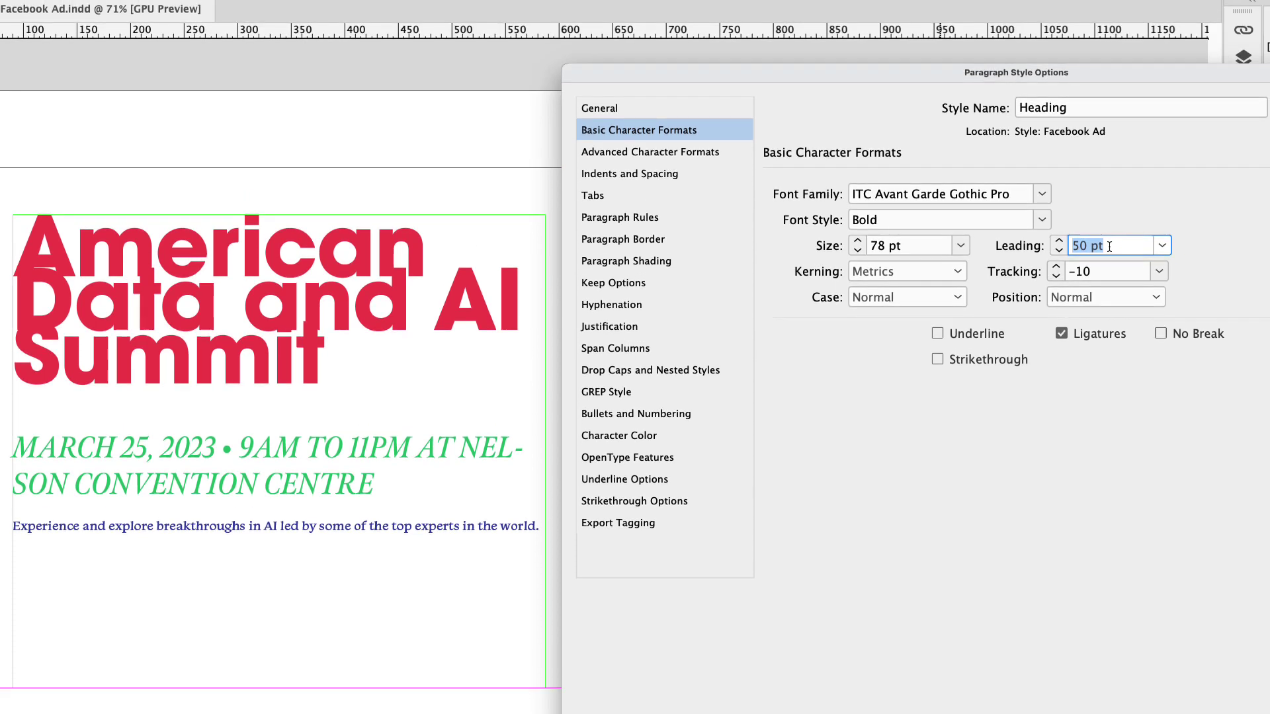
{"action": "type", "text": "68"}
{"action": "key", "text": "Tab"}
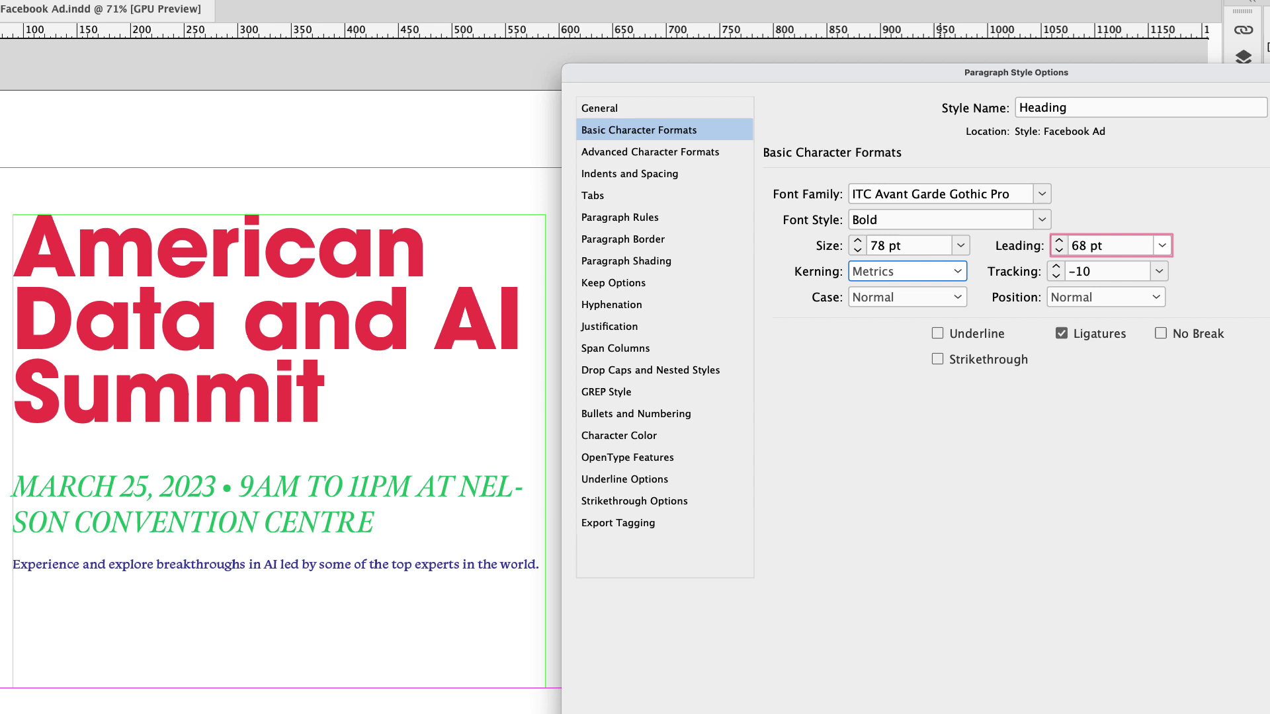
{"action": "left_click", "coordinate": [1057, 277]}
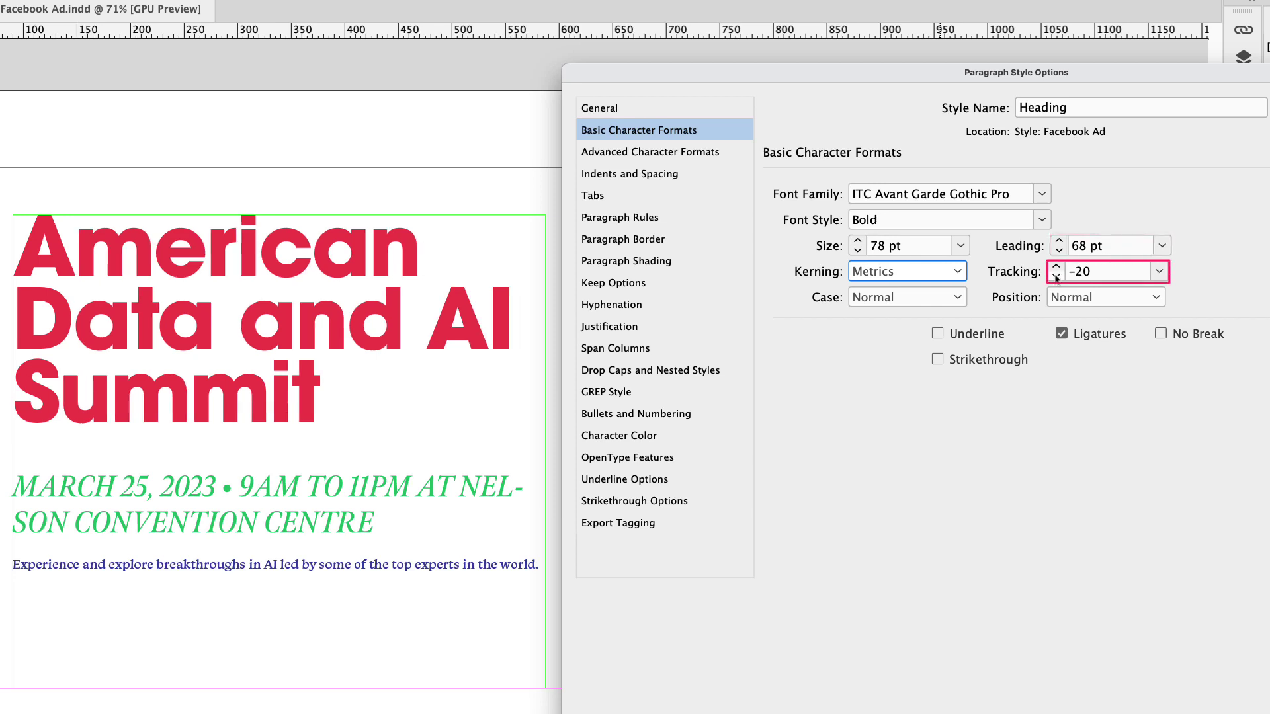
Step: Lower the Heading style's Space After from 36 px to 28 px in Indents and Spacing
{"action": "left_click", "coordinate": [665, 175]}
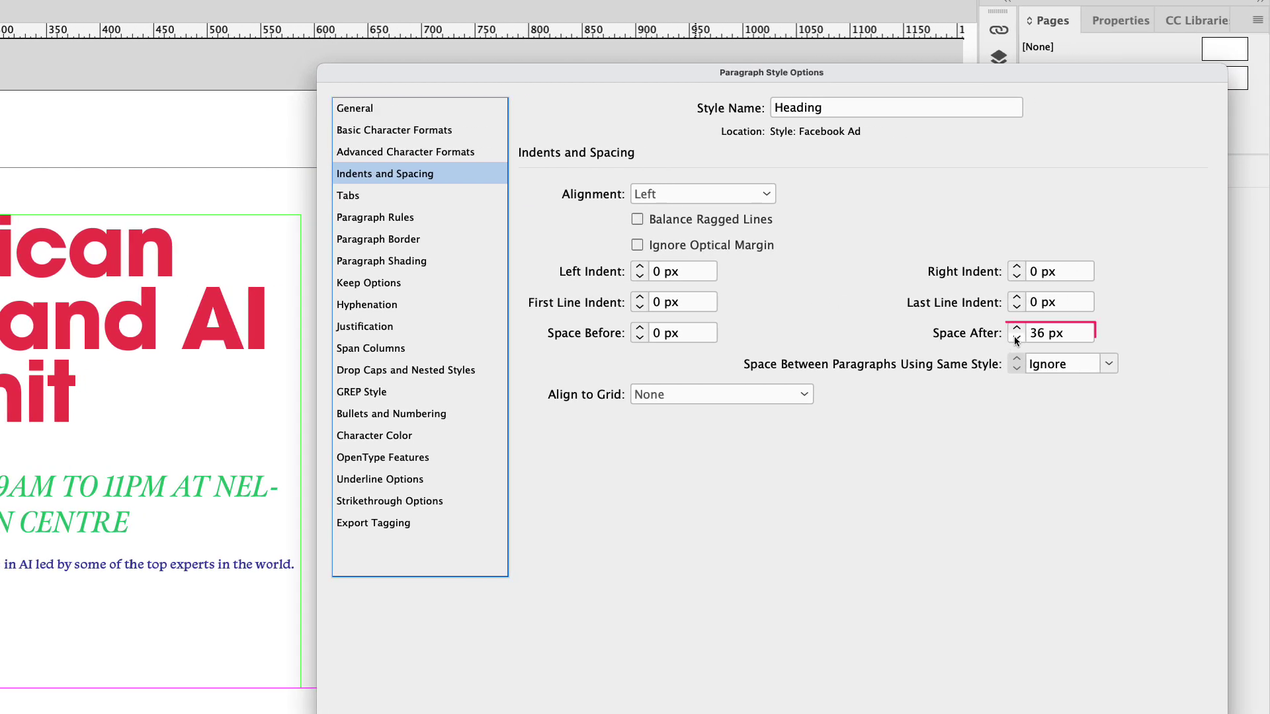
{"action": "left_click", "coordinate": [1017, 338]}
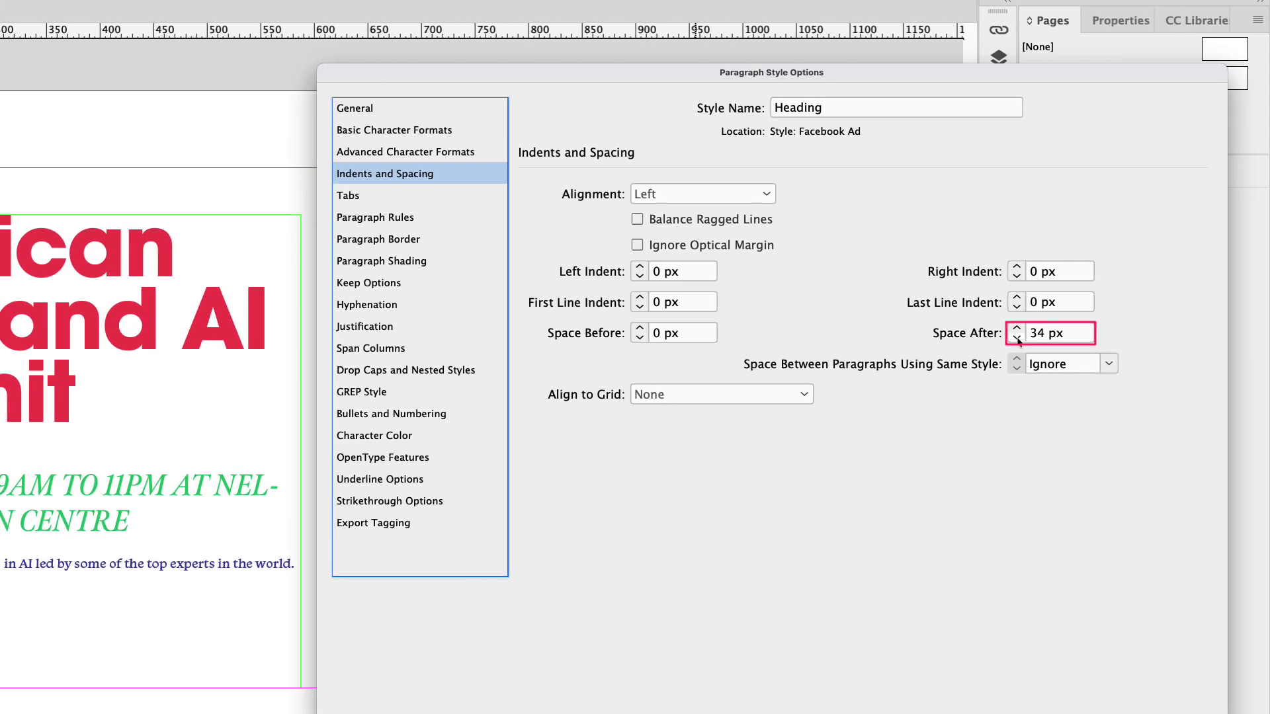
{"action": "left_click", "coordinate": [1017, 338]}
{"action": "left_click", "coordinate": [1016, 338]}
{"action": "left_click", "coordinate": [1016, 339]}
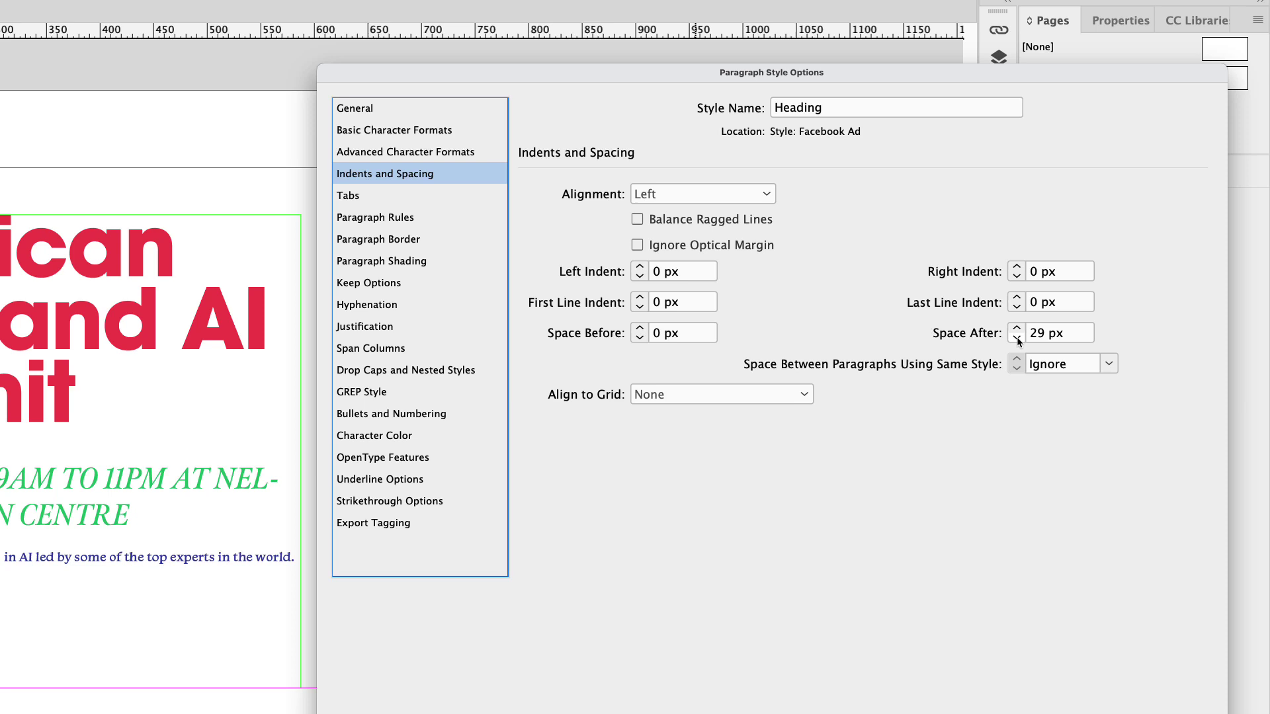
{"action": "left_click", "coordinate": [1016, 338]}
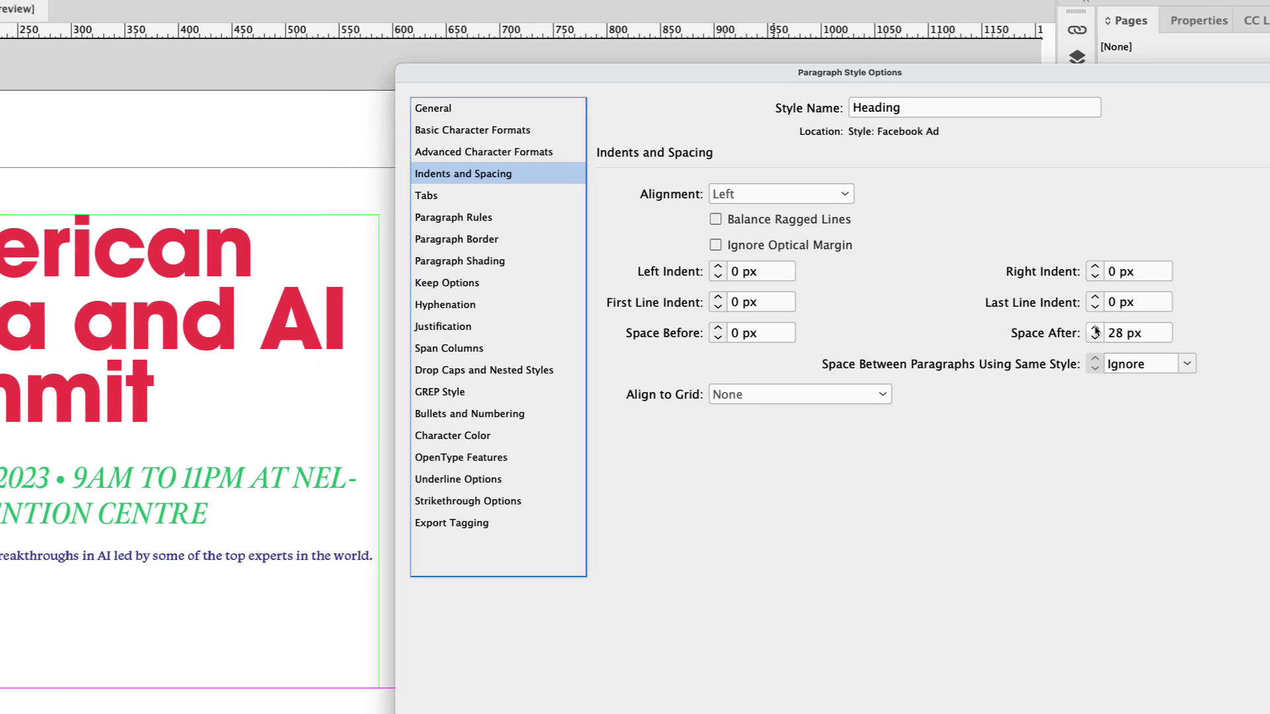
Step: Set the Heading character colour to the Social Media Blue swatch and confirm with OK
{"action": "left_click", "coordinate": [618, 435]}
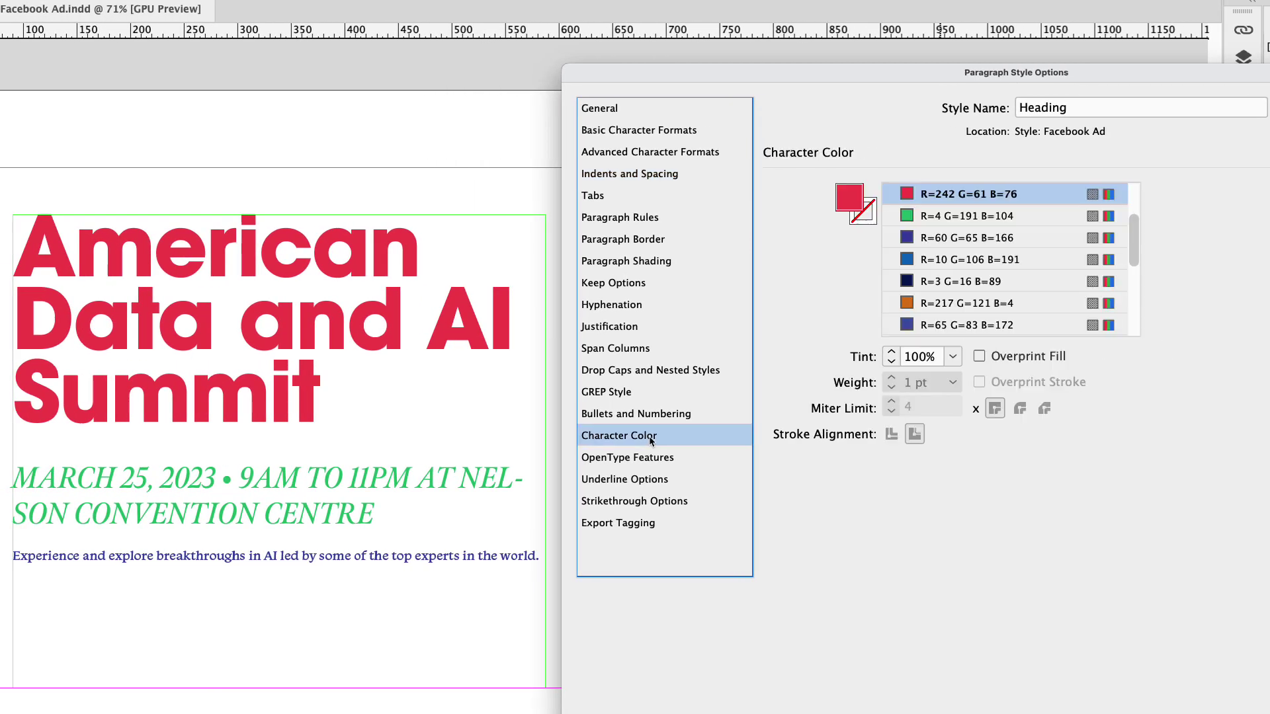
{"action": "left_click_drag", "start_coordinate": [1133, 241], "coordinate": [1137, 303]}
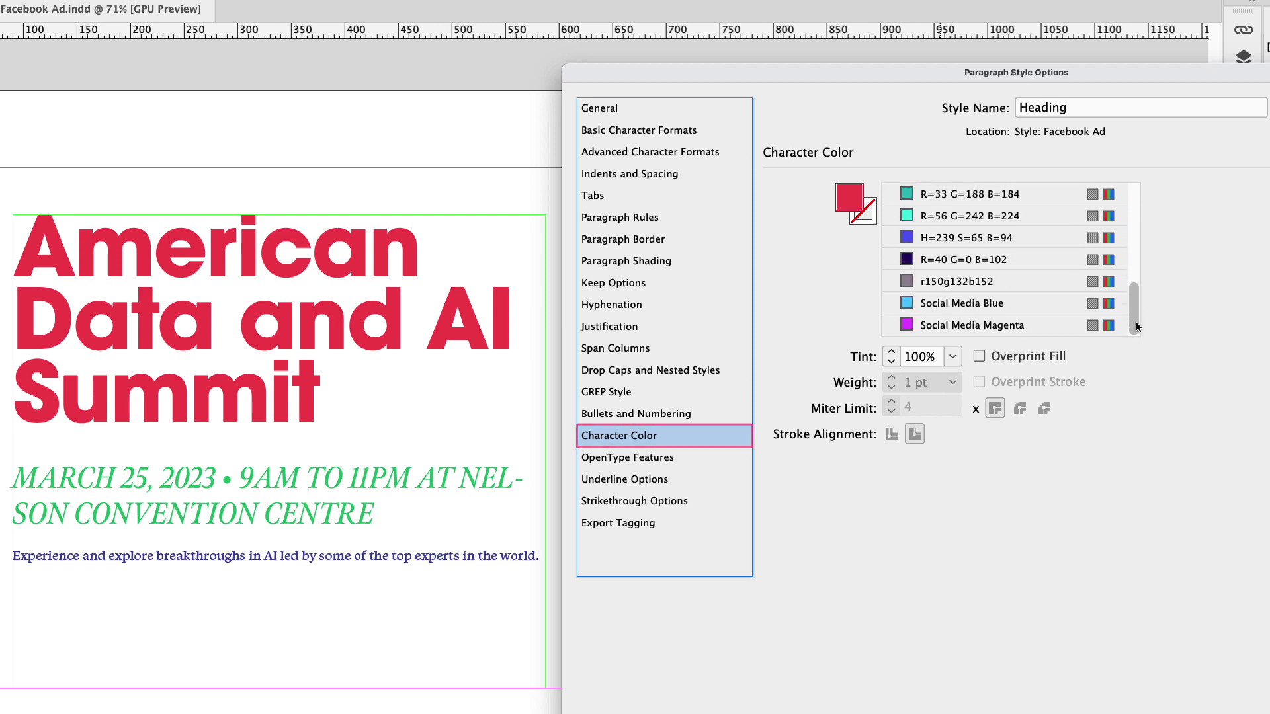
{"action": "left_click", "coordinate": [957, 303]}
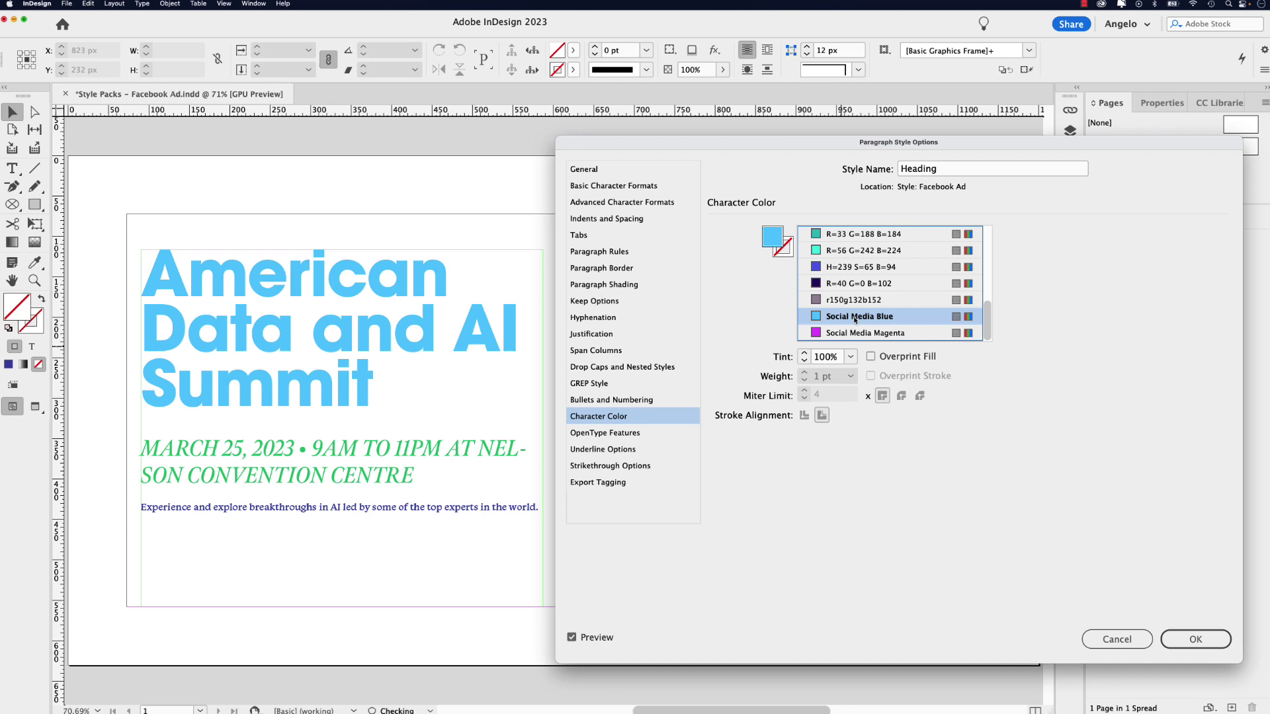
{"action": "left_click", "coordinate": [1175, 636]}
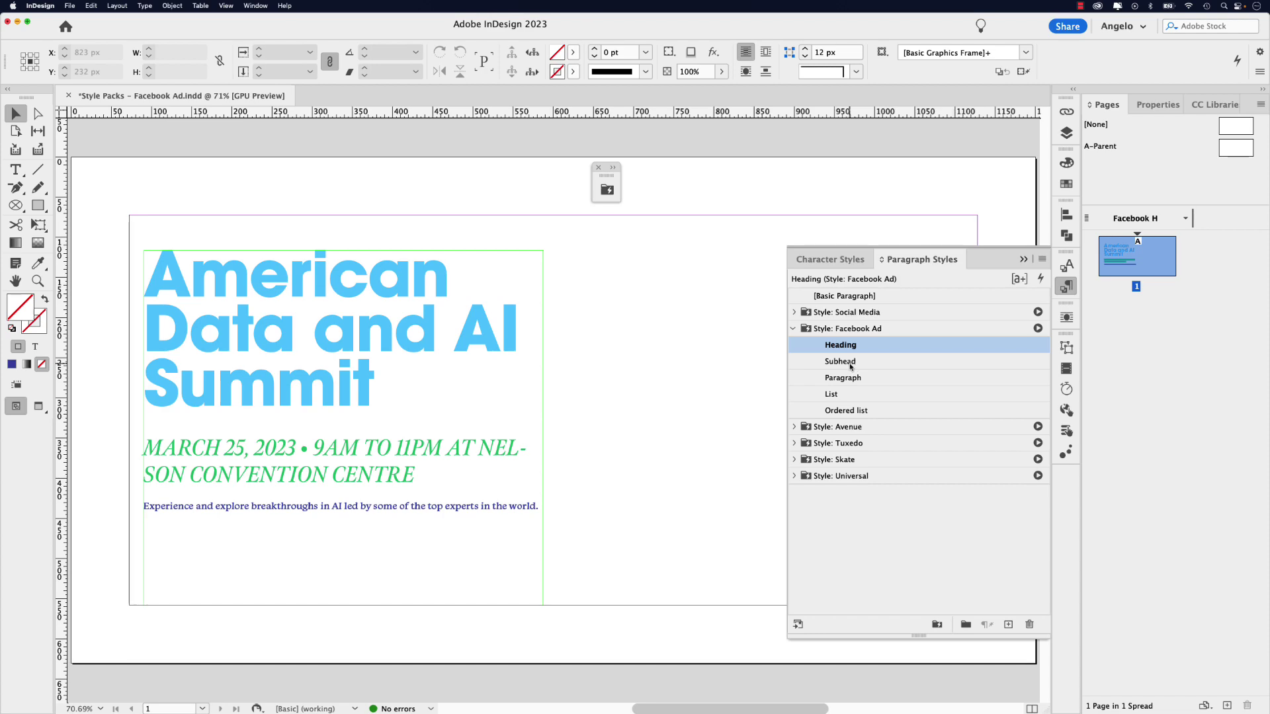
Step: Change the Subhead style's font family to ITC Avant Garde Gothic Pro
{"action": "double_click", "coordinate": [850, 364]}
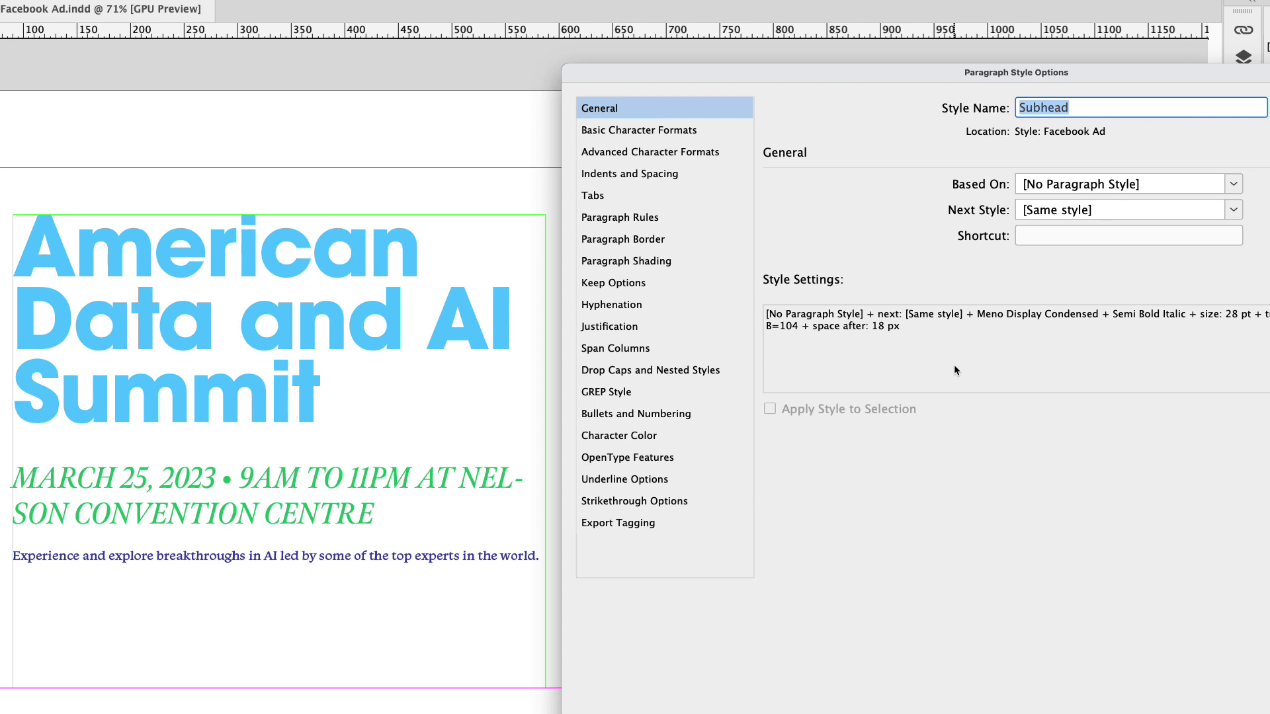
{"action": "left_click", "coordinate": [685, 131]}
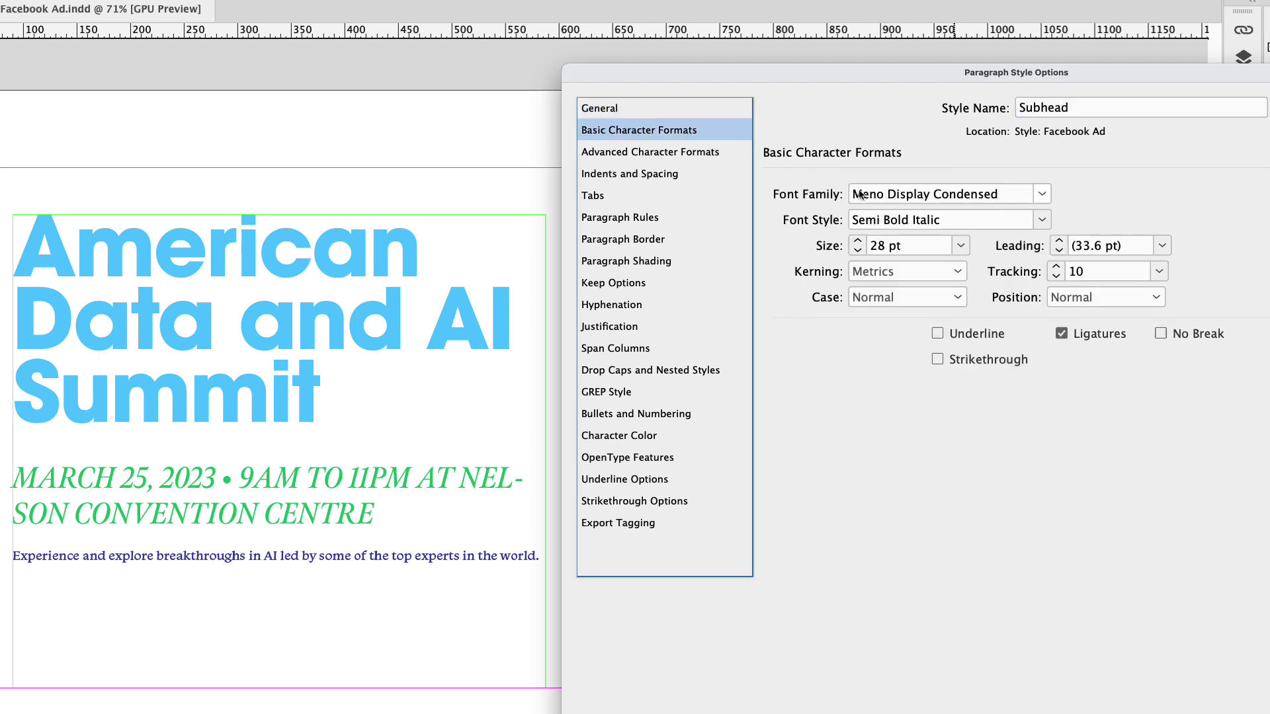
{"action": "left_click", "coordinate": [879, 194]}
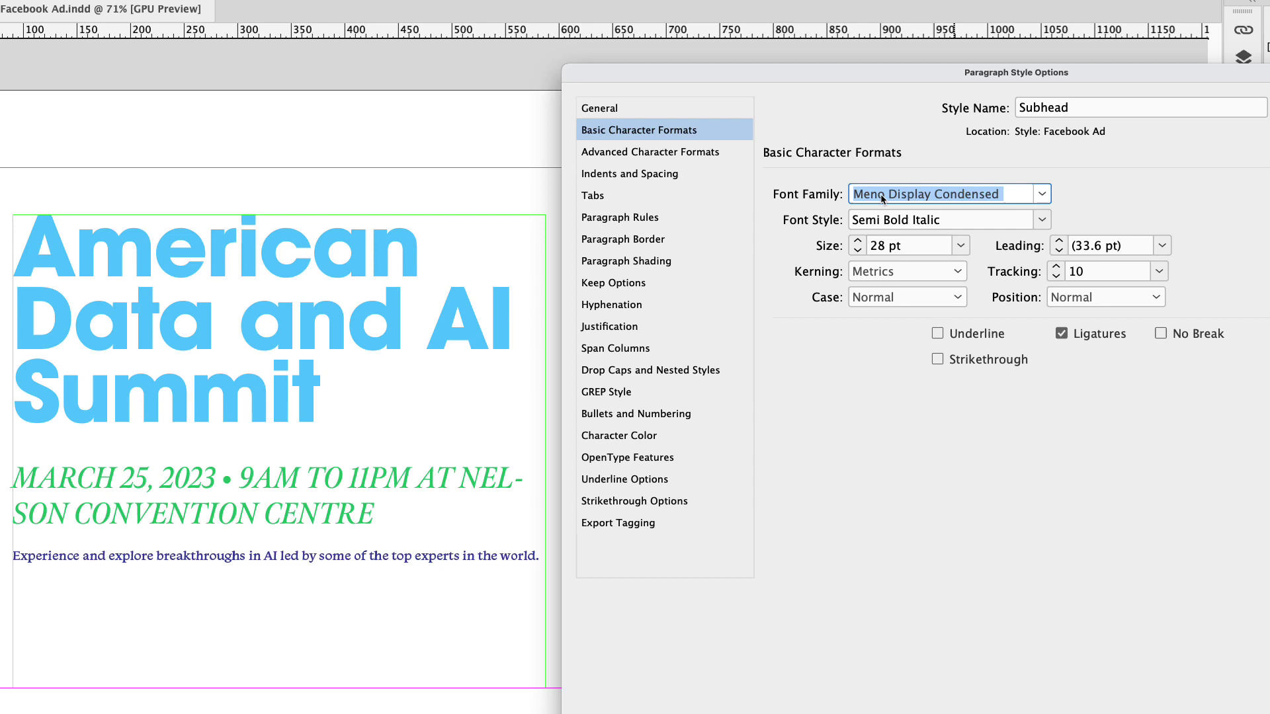
{"action": "type", "text": "ITC Avant Garde Gothic Pro"}
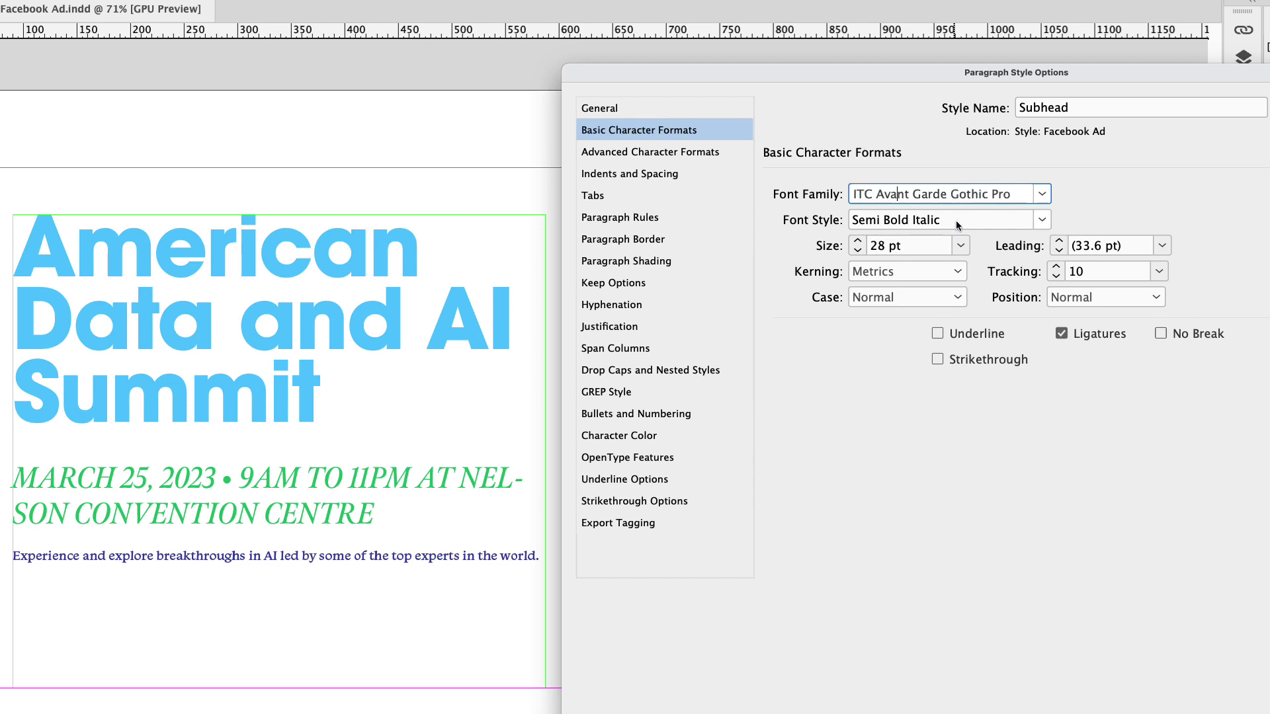
{"action": "key", "text": "Tab"}
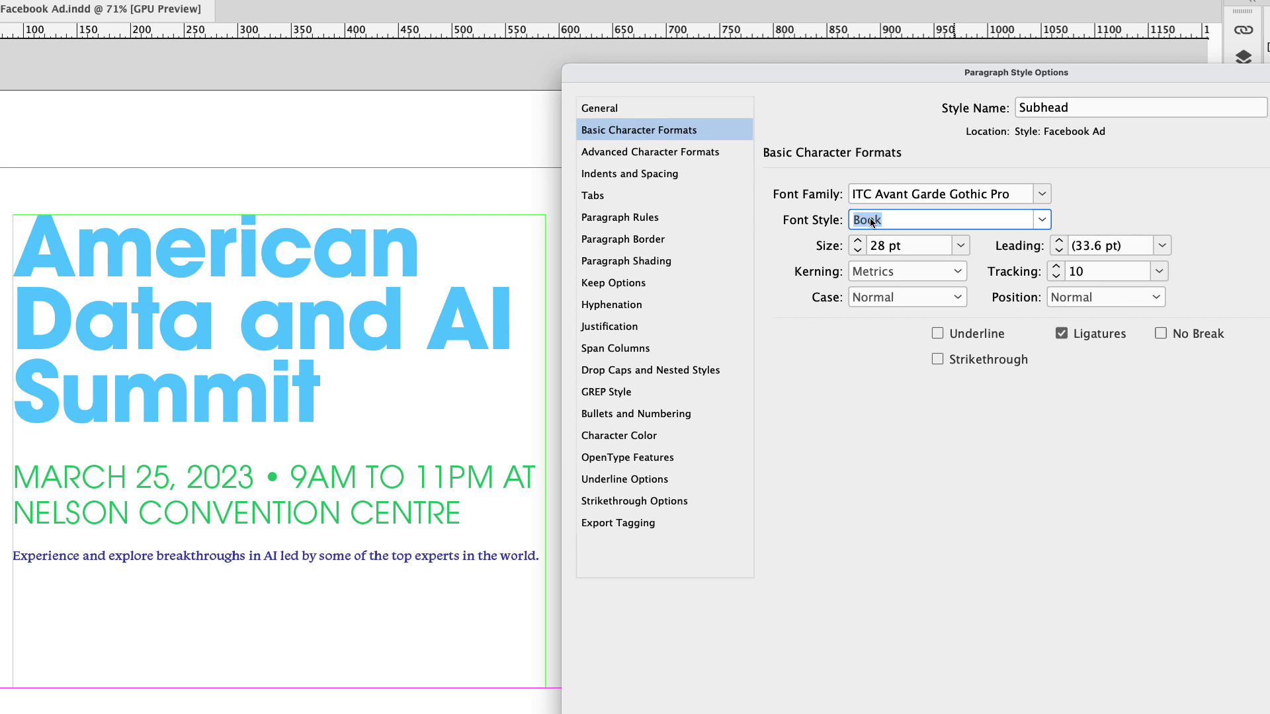
Step: Set the Subhead style to Medium weight with 32 pt leading and 0 tracking
{"action": "type", "text": "M"}
{"action": "key", "text": "Tab"}
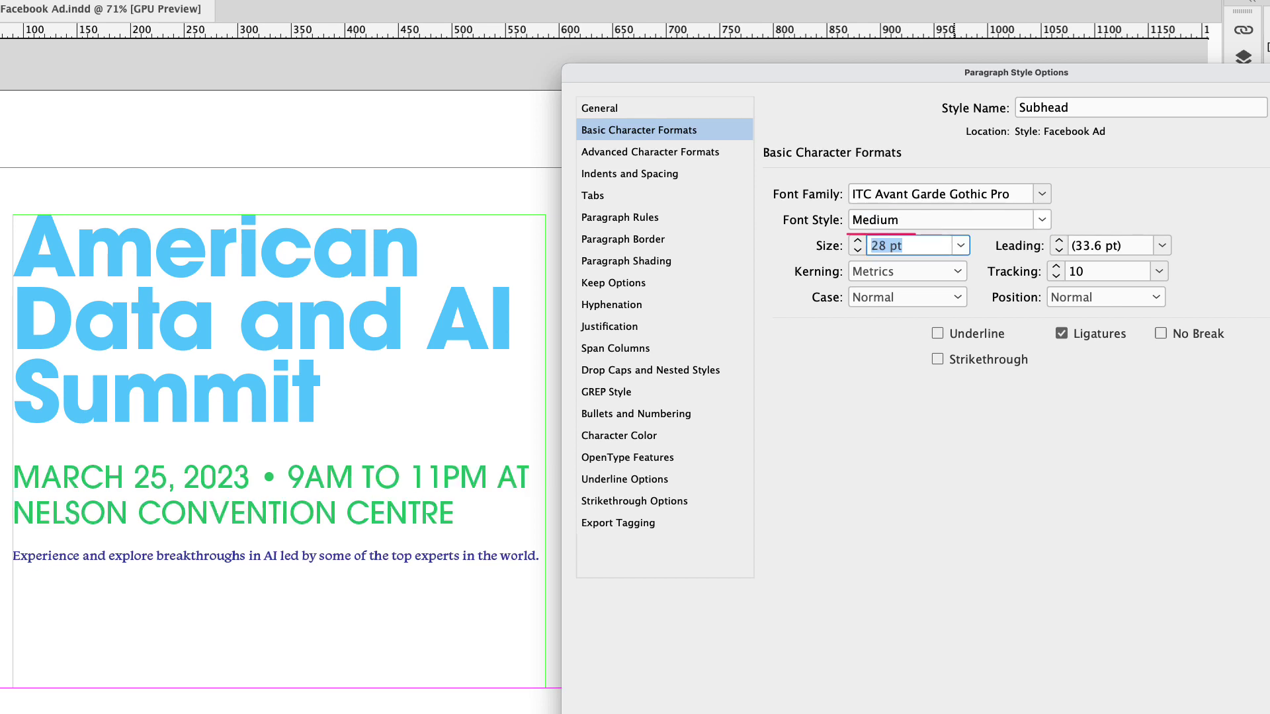
{"action": "key", "text": "Tab"}
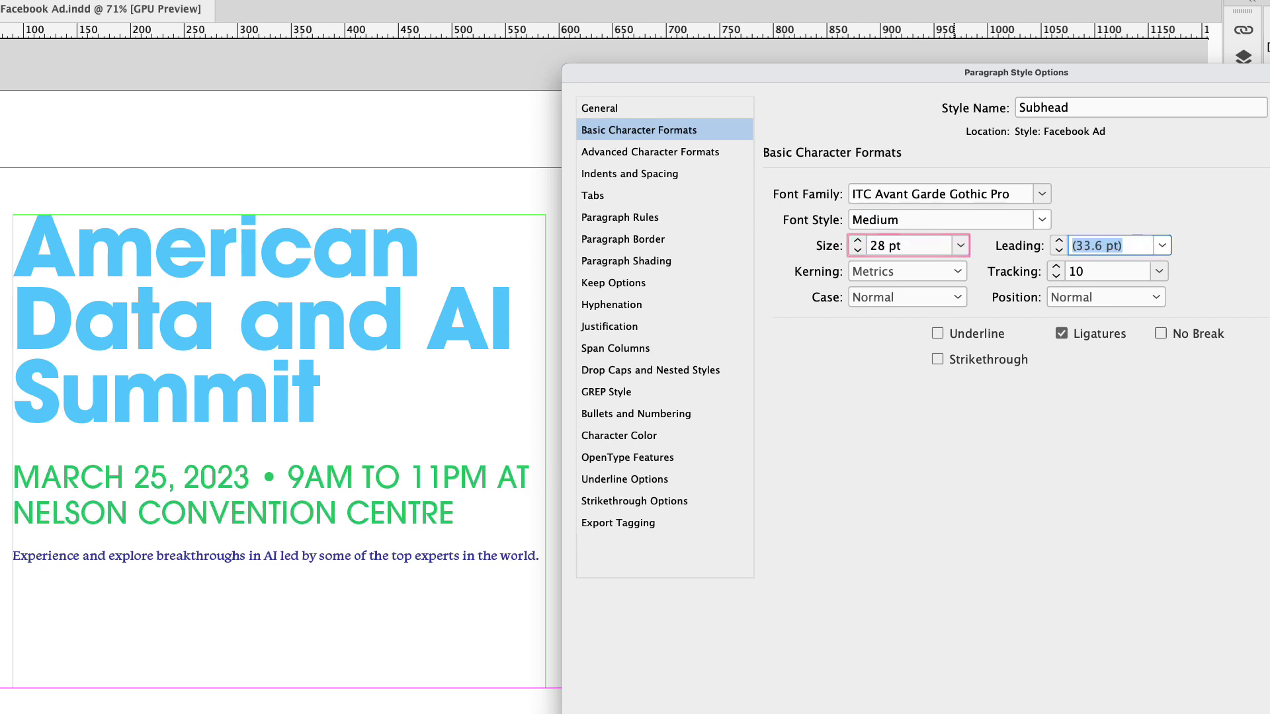
{"action": "type", "text": "32"}
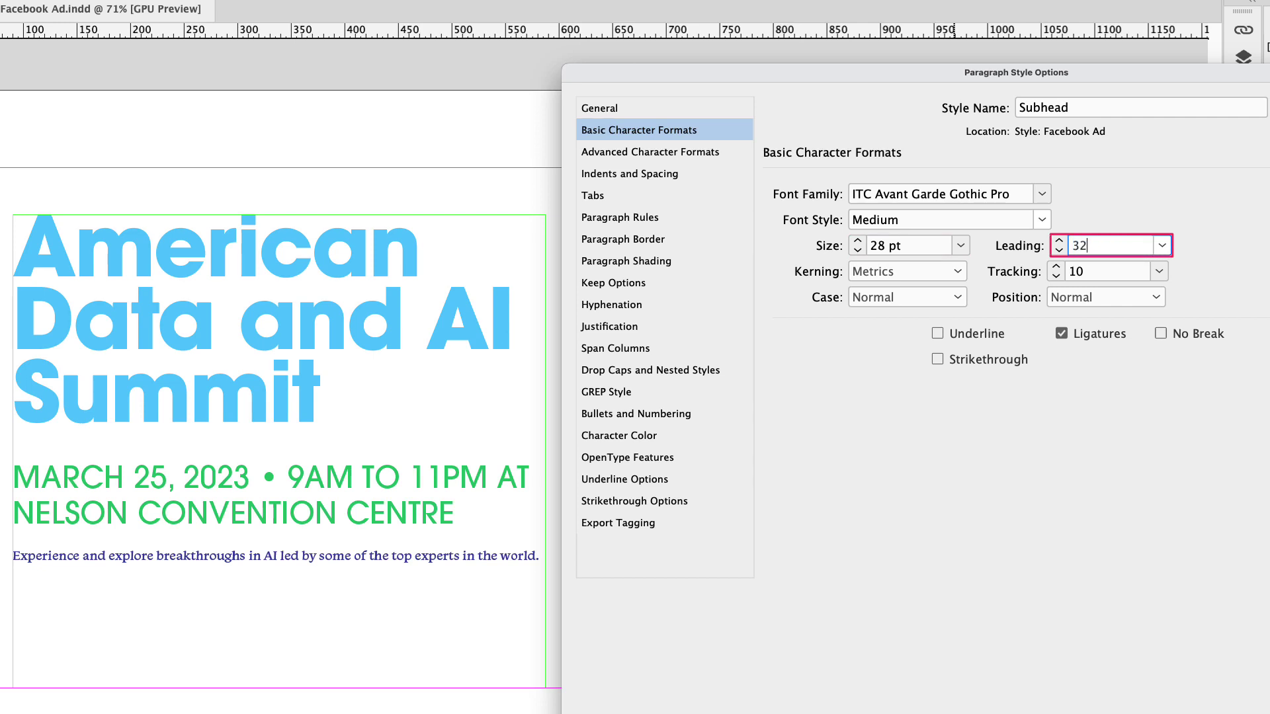
{"action": "key", "text": "Tab"}
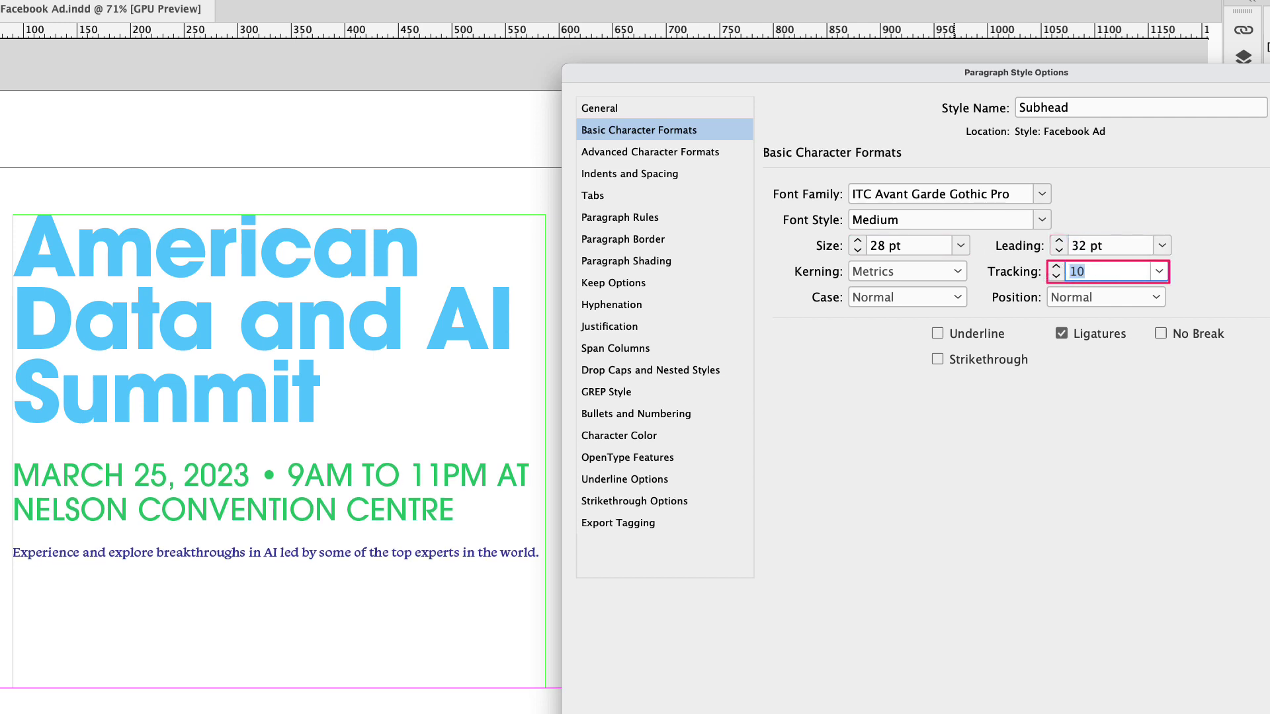
{"action": "type", "text": "0"}
{"action": "left_click", "coordinate": [667, 175]}
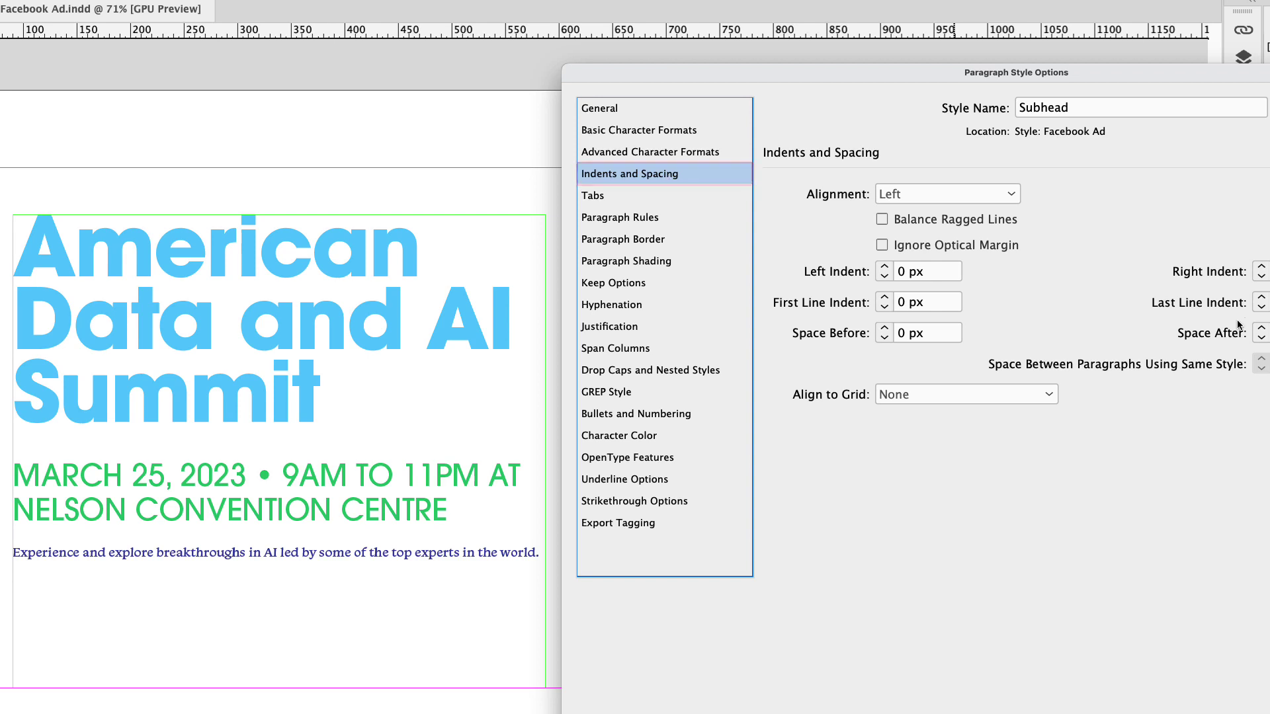
Step: Enter 32 px Space After and a 24 px Left Indent for the Subhead paragraph style
{"action": "triple_click", "coordinate": [1056, 333]}
{"action": "type", "text": "32"}
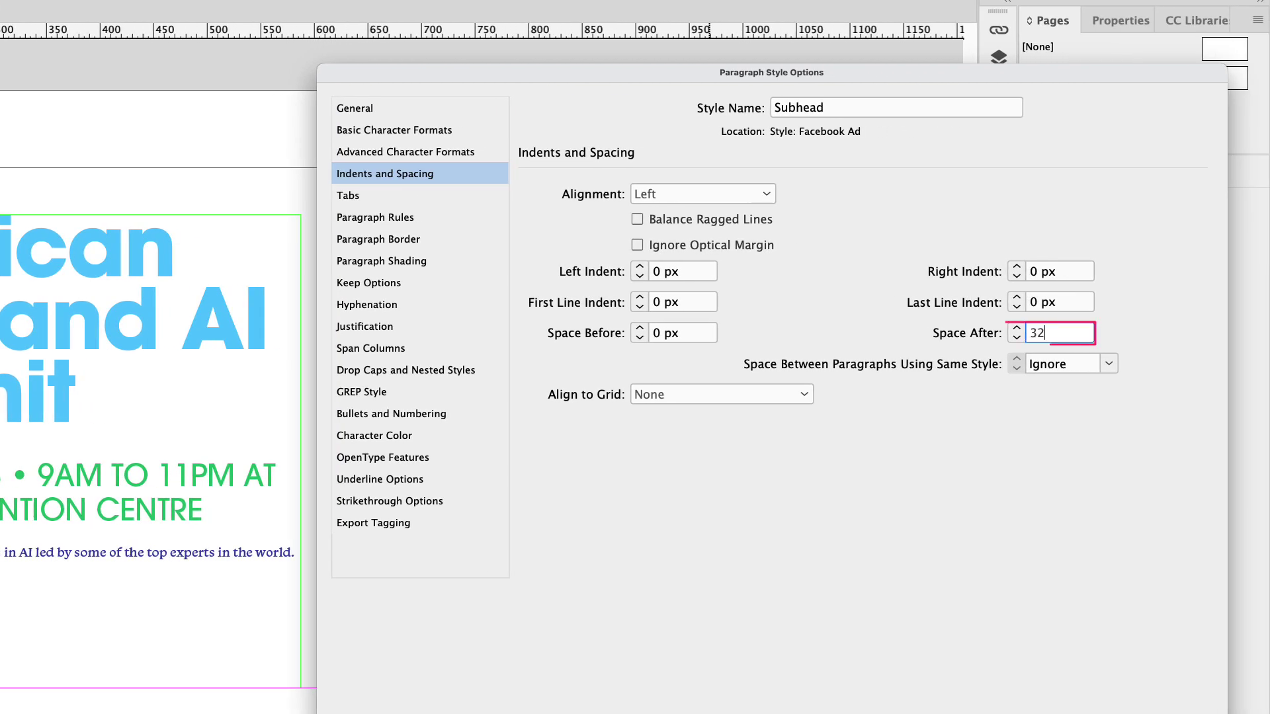
{"action": "key", "text": "Tab"}
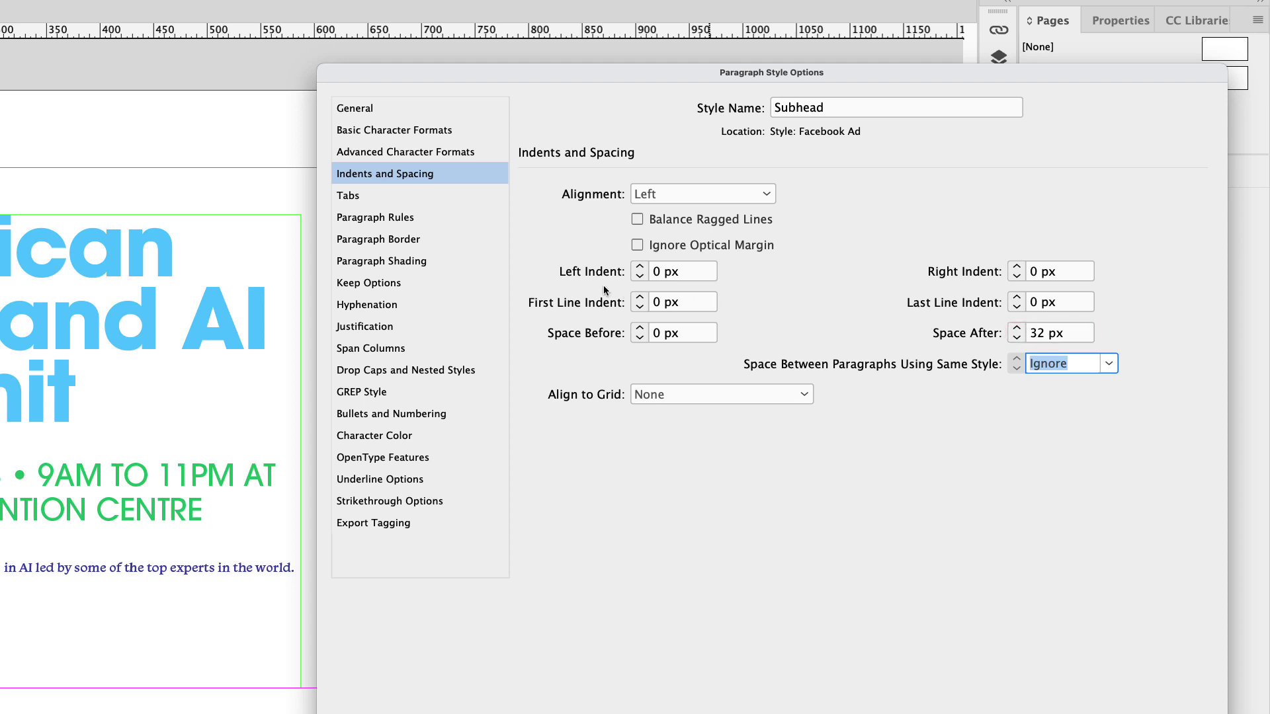
{"action": "triple_click", "coordinate": [681, 270]}
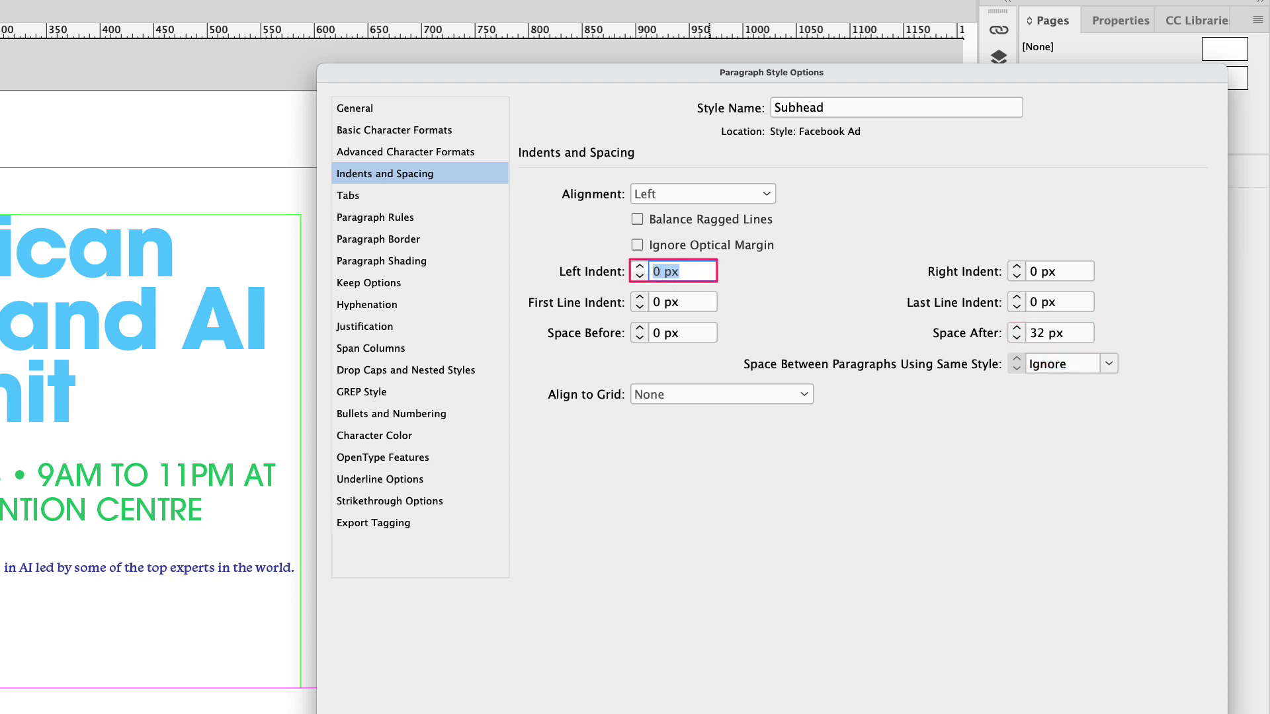
{"action": "type", "text": "24"}
{"action": "key", "text": "Tab"}
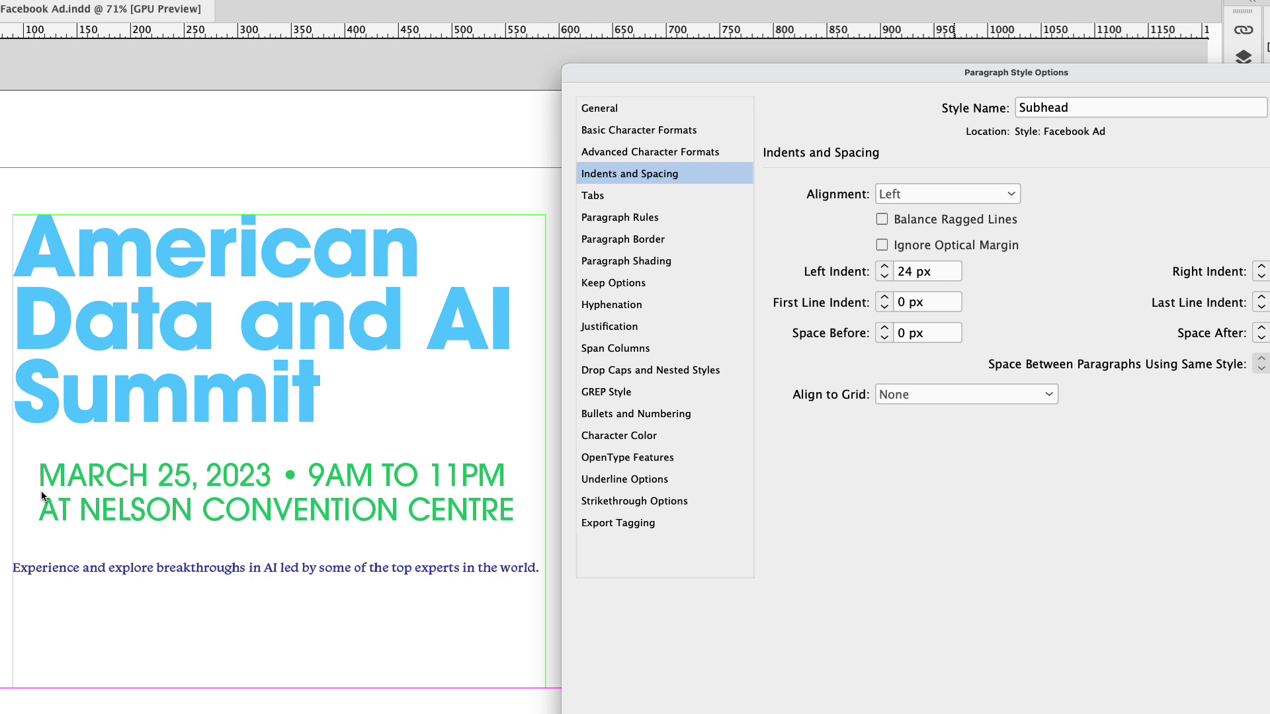
Step: Turn on a Subhead paragraph border with only a 6 pt left side, other sides 0 pt
{"action": "left_click", "coordinate": [652, 242]}
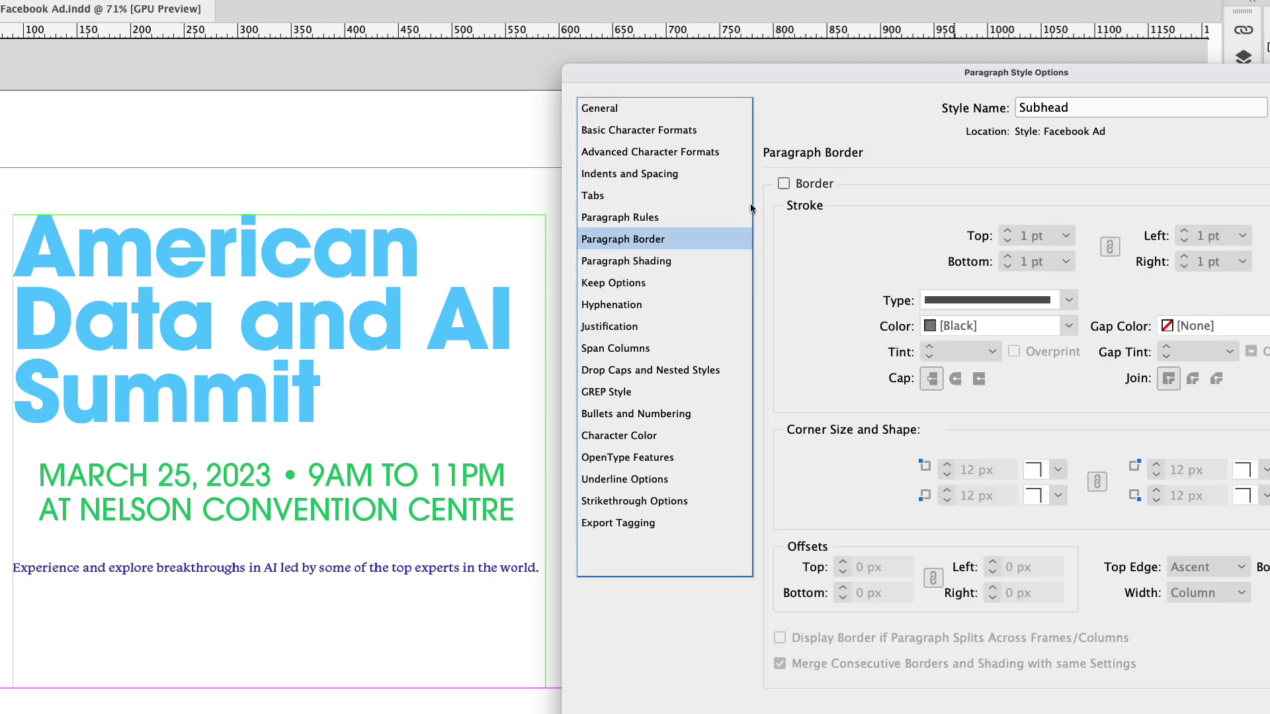
{"action": "left_click", "coordinate": [784, 184]}
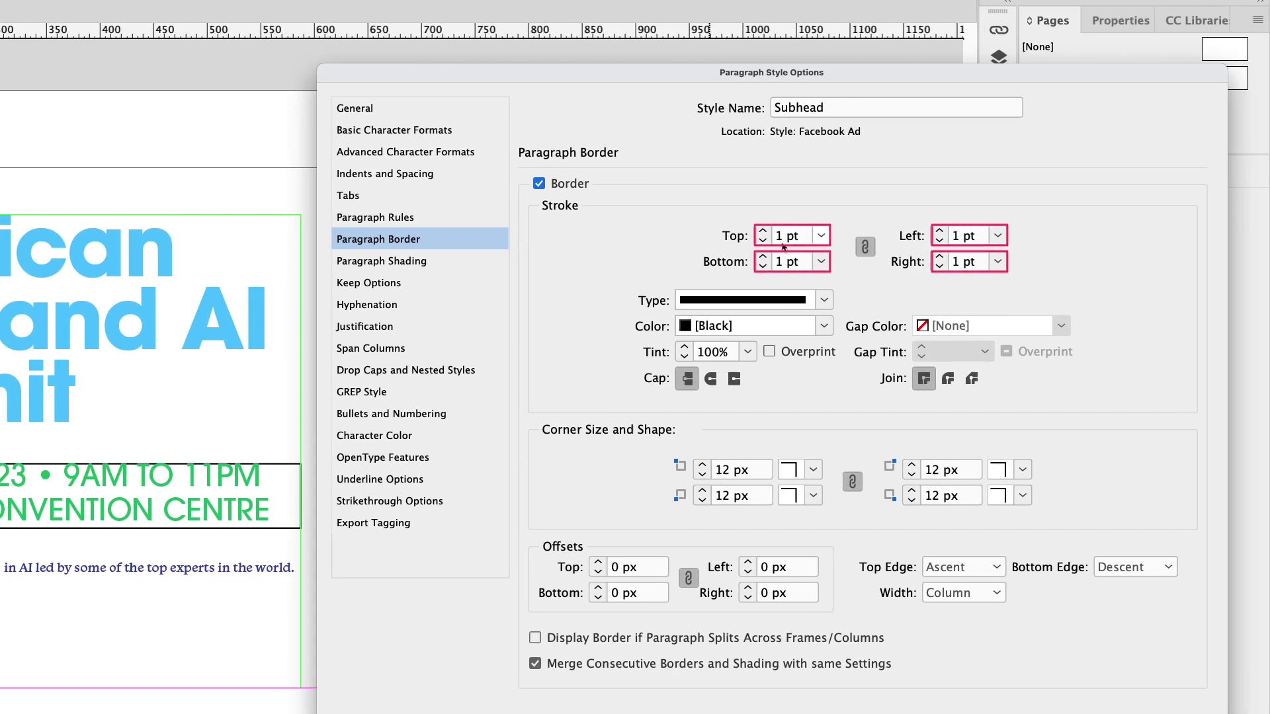
{"action": "left_click", "coordinate": [865, 248]}
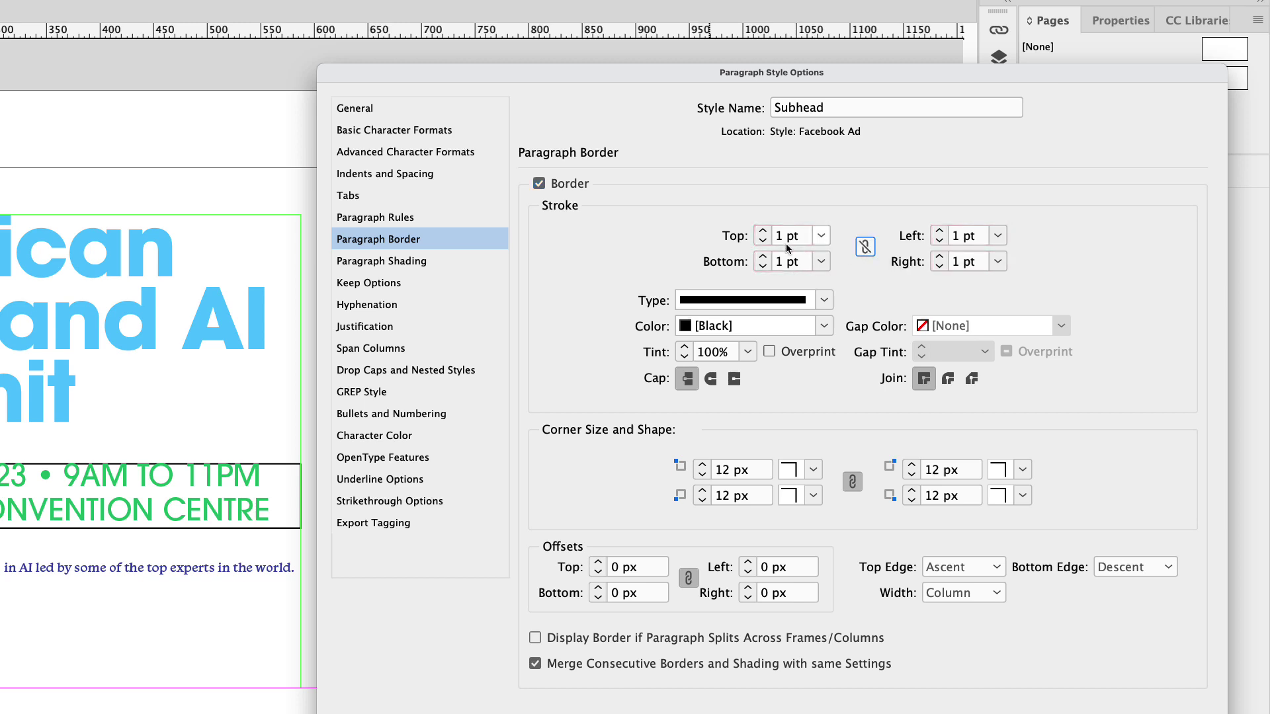
{"action": "left_click", "coordinate": [763, 241]}
{"action": "left_click", "coordinate": [763, 267]}
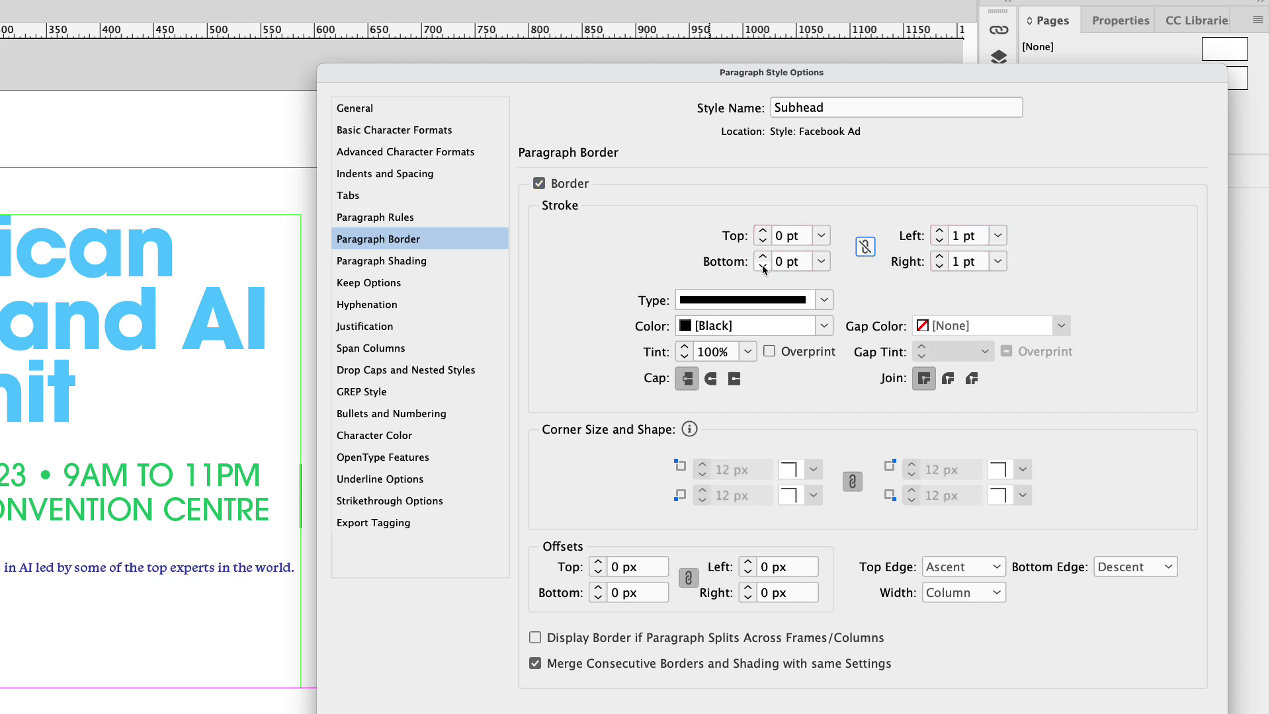
{"action": "left_click", "coordinate": [939, 266]}
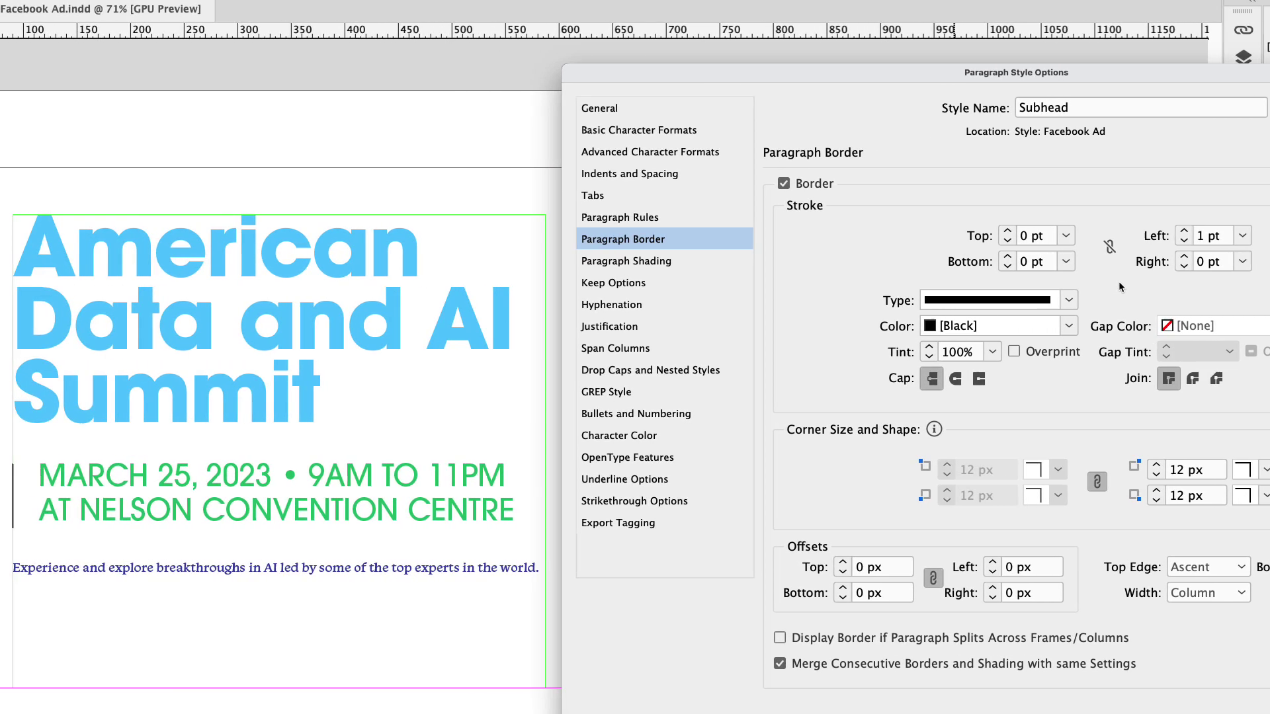
{"action": "left_click", "coordinate": [1184, 231]}
{"action": "left_click", "coordinate": [1184, 231]}
{"action": "left_click", "coordinate": [1184, 231]}
{"action": "left_click", "coordinate": [1183, 230]}
{"action": "left_click", "coordinate": [1183, 231]}
Step: Unlink the border offsets and set the left offset to -6 px
{"action": "left_click", "coordinate": [933, 583]}
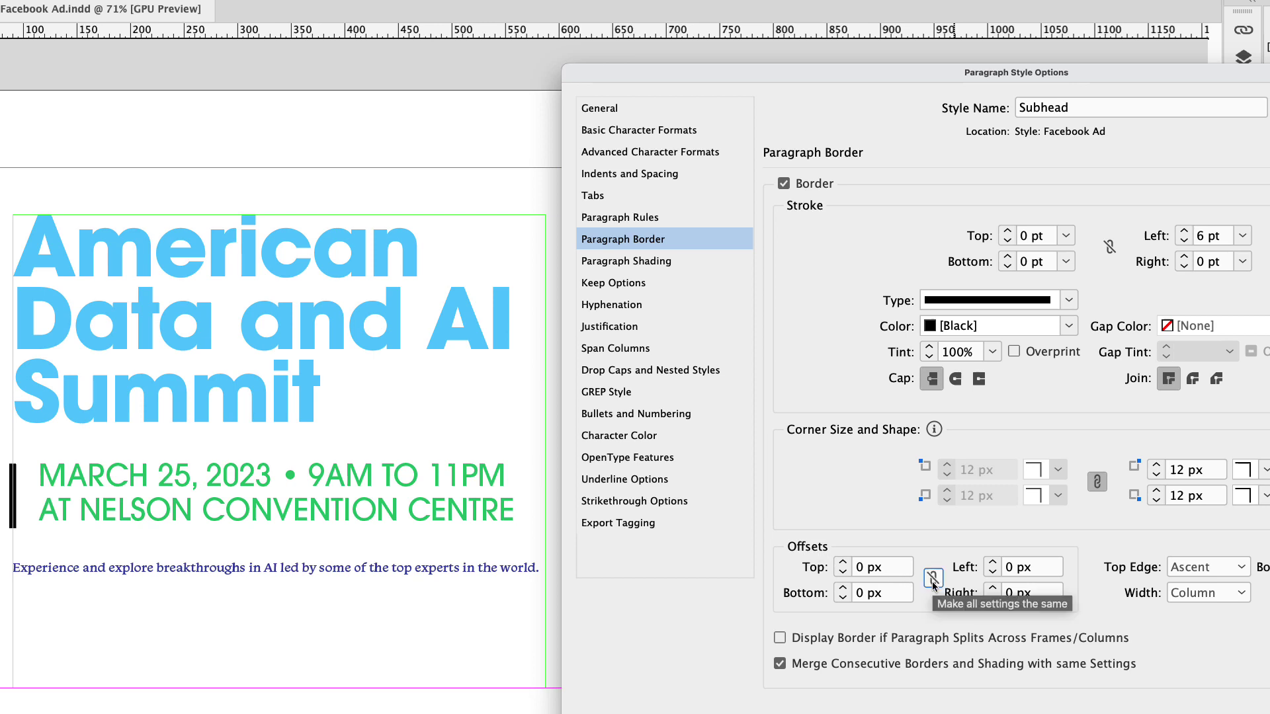
{"action": "left_click", "coordinate": [993, 572]}
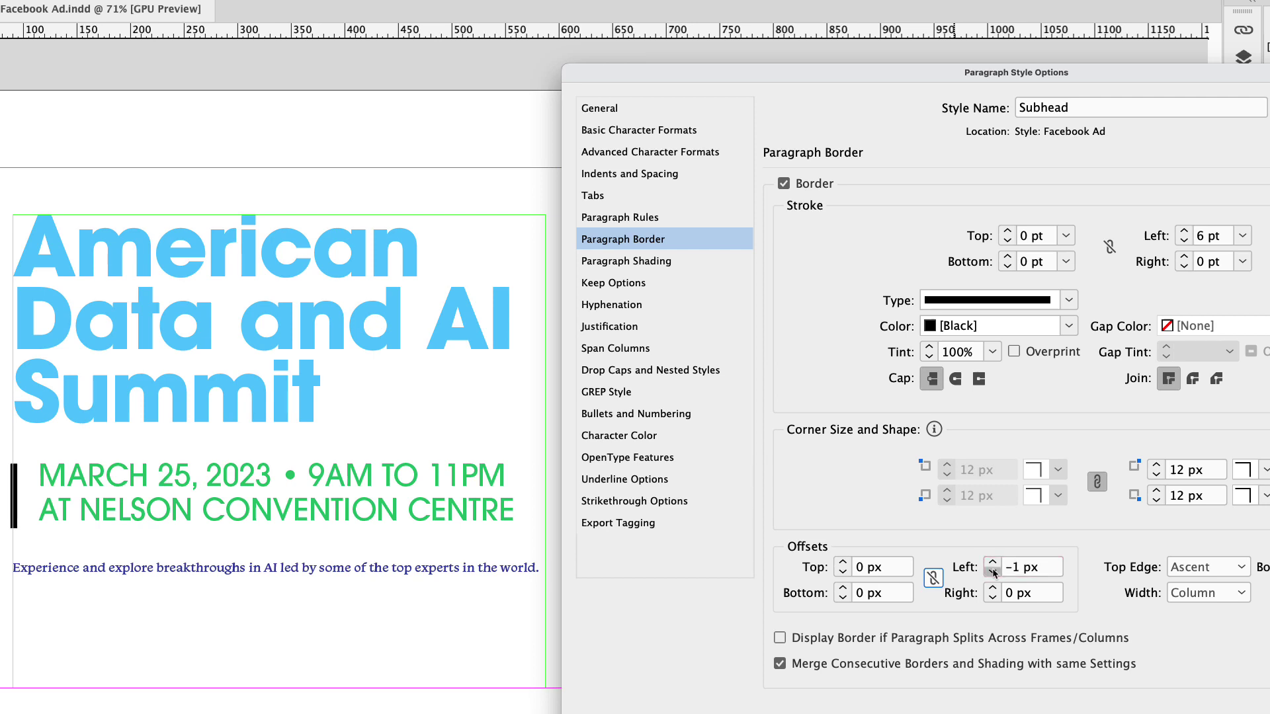
{"action": "left_click", "coordinate": [992, 572]}
{"action": "left_click", "coordinate": [992, 572]}
{"action": "left_click", "coordinate": [993, 572]}
{"action": "left_click", "coordinate": [992, 572]}
{"action": "left_click", "coordinate": [992, 572]}
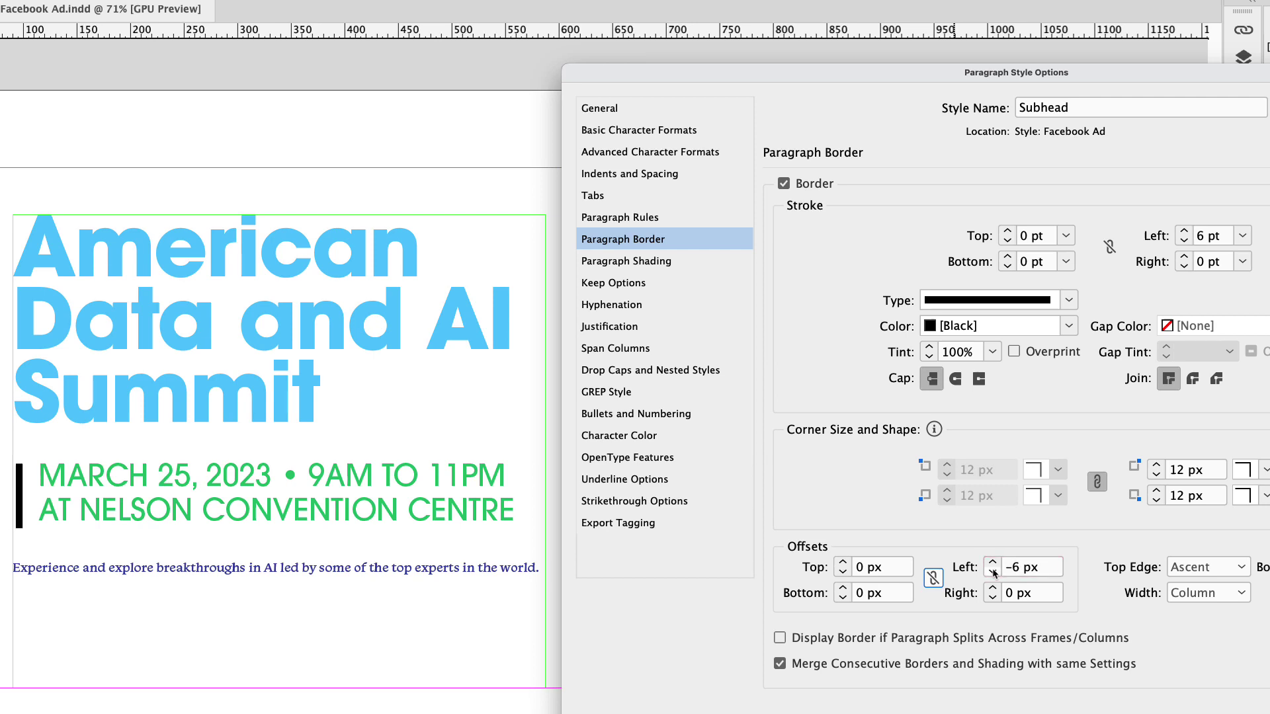
{"action": "left_click", "coordinate": [993, 572]}
{"action": "left_click", "coordinate": [993, 572]}
{"action": "left_click", "coordinate": [993, 563]}
{"action": "left_click", "coordinate": [992, 564]}
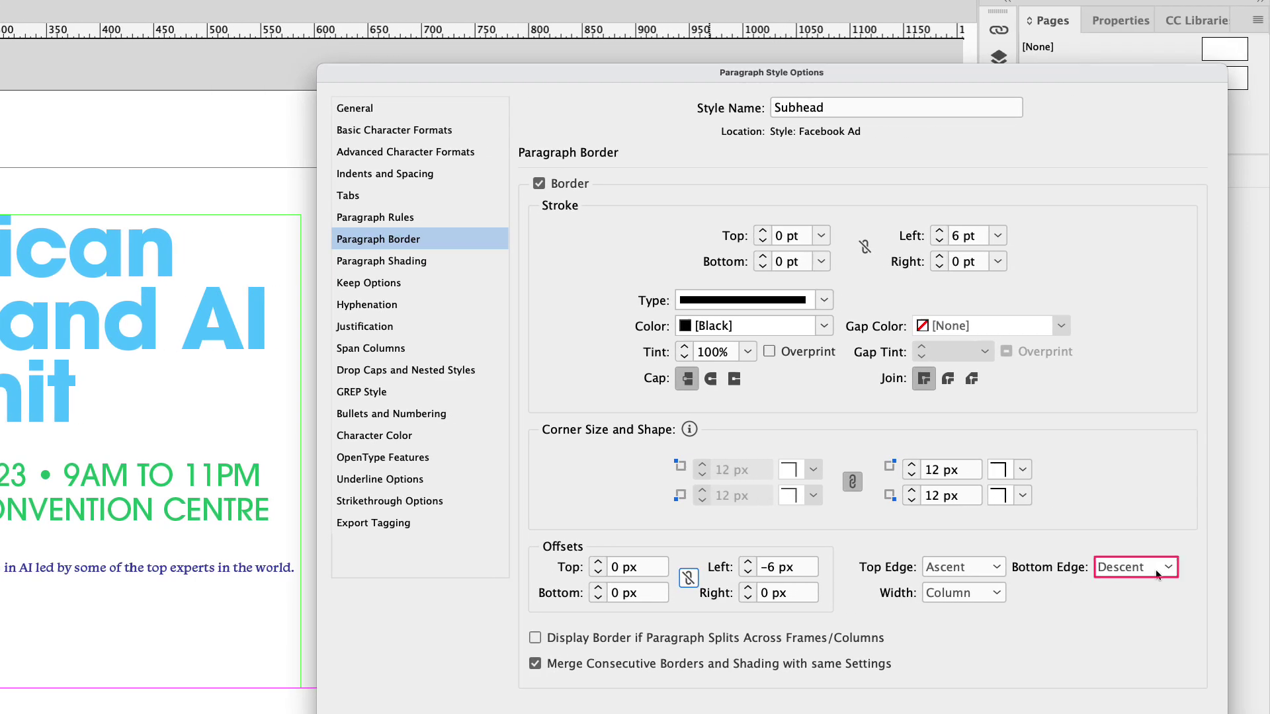
{"action": "left_click", "coordinate": [1145, 569]}
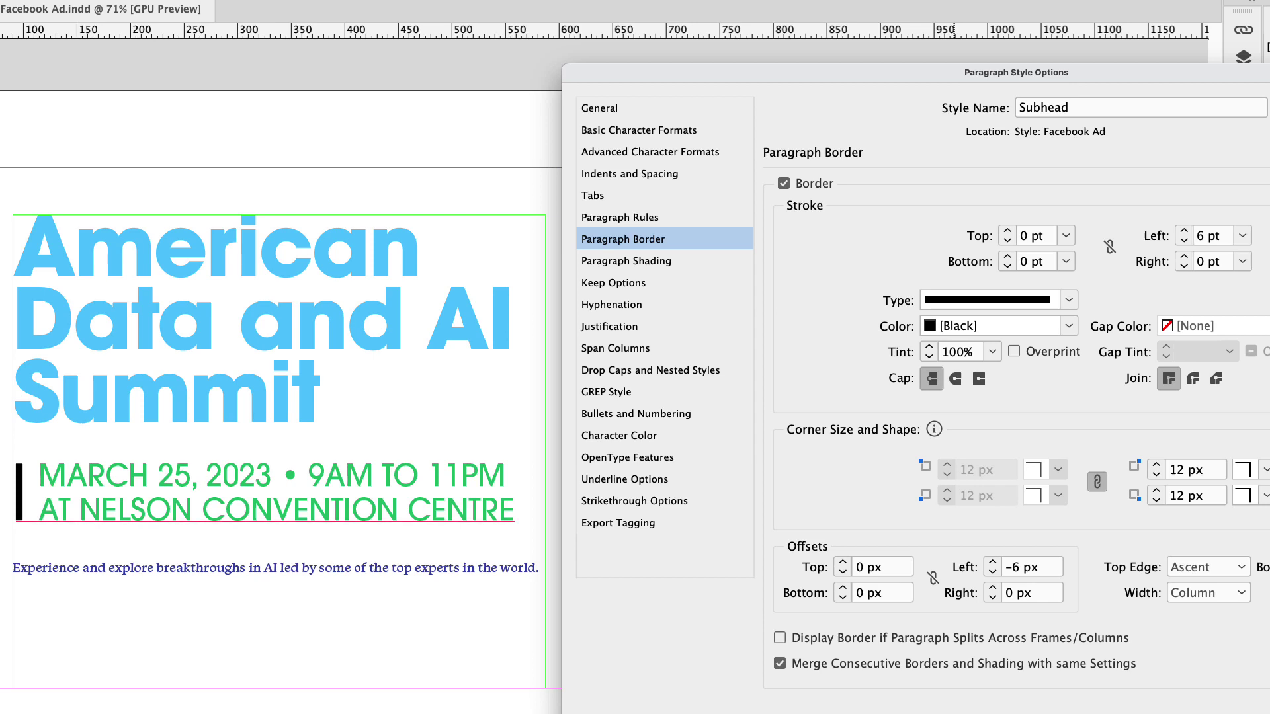
Step: Colour the Subhead's left bar Social Media Magenta and its text Social Media Blue, then confirm
{"action": "left_click", "coordinate": [1070, 325]}
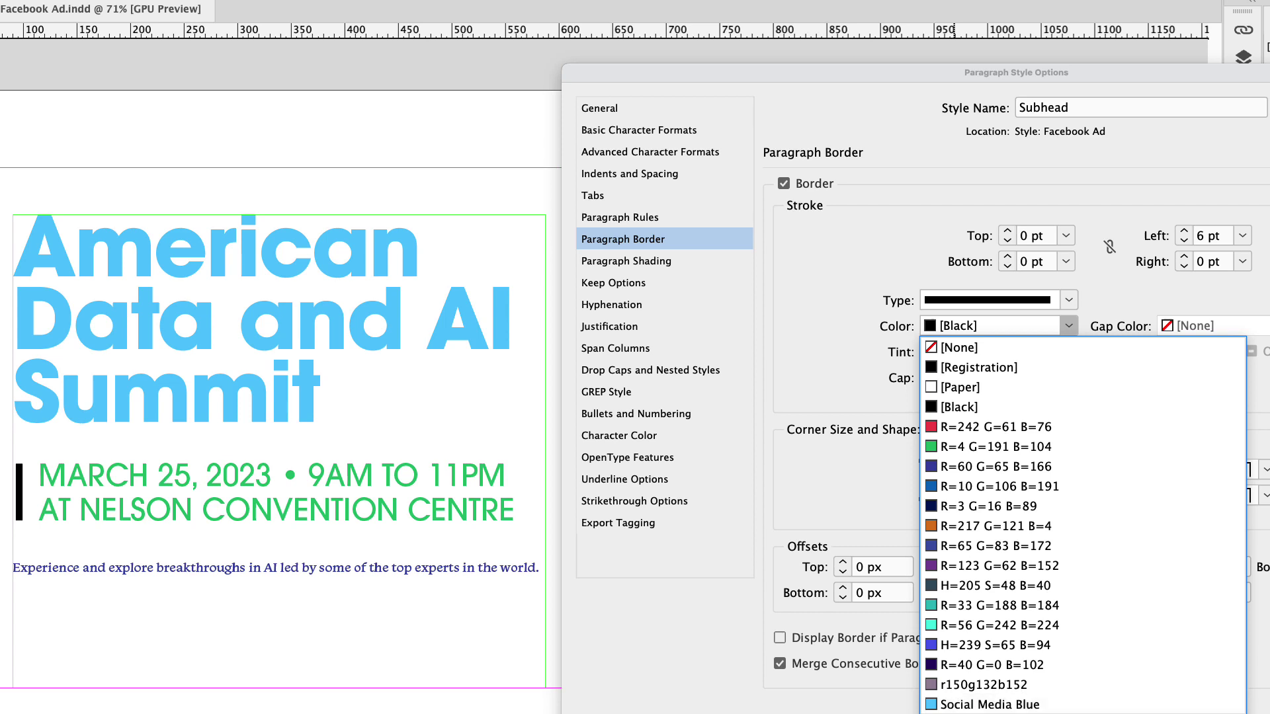
{"action": "key", "text": "Return"}
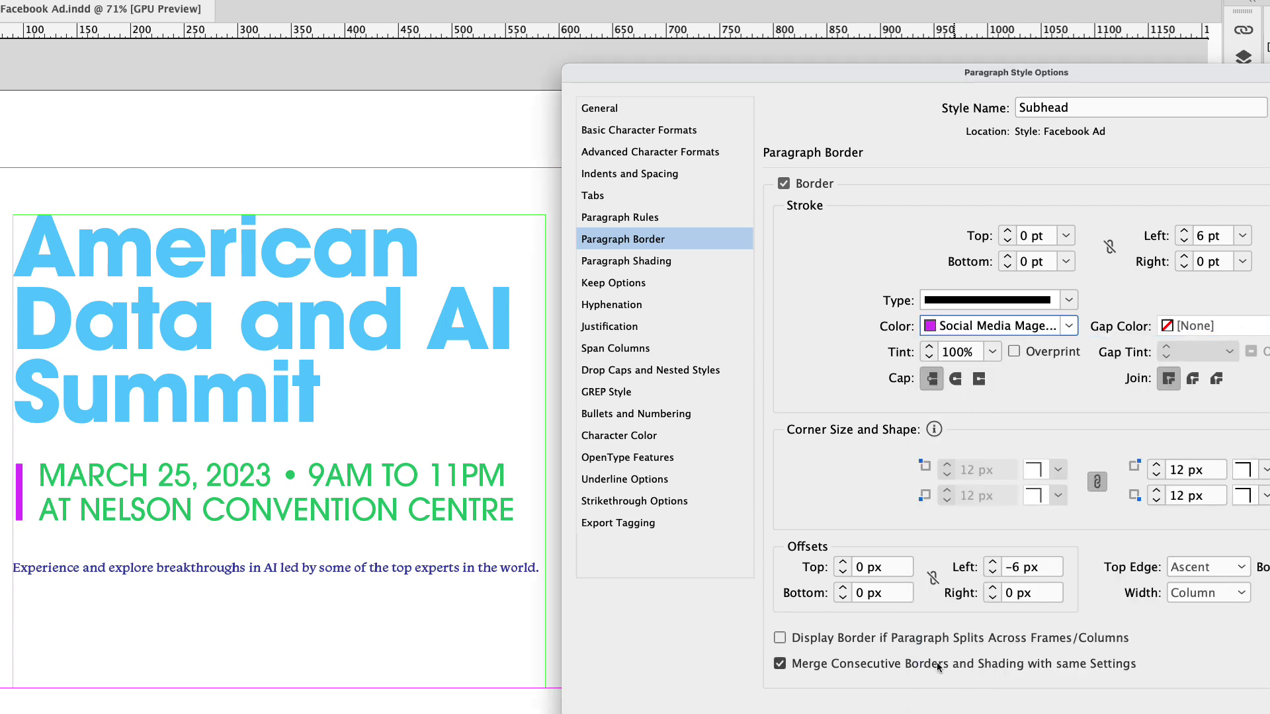
{"action": "left_click", "coordinate": [634, 437]}
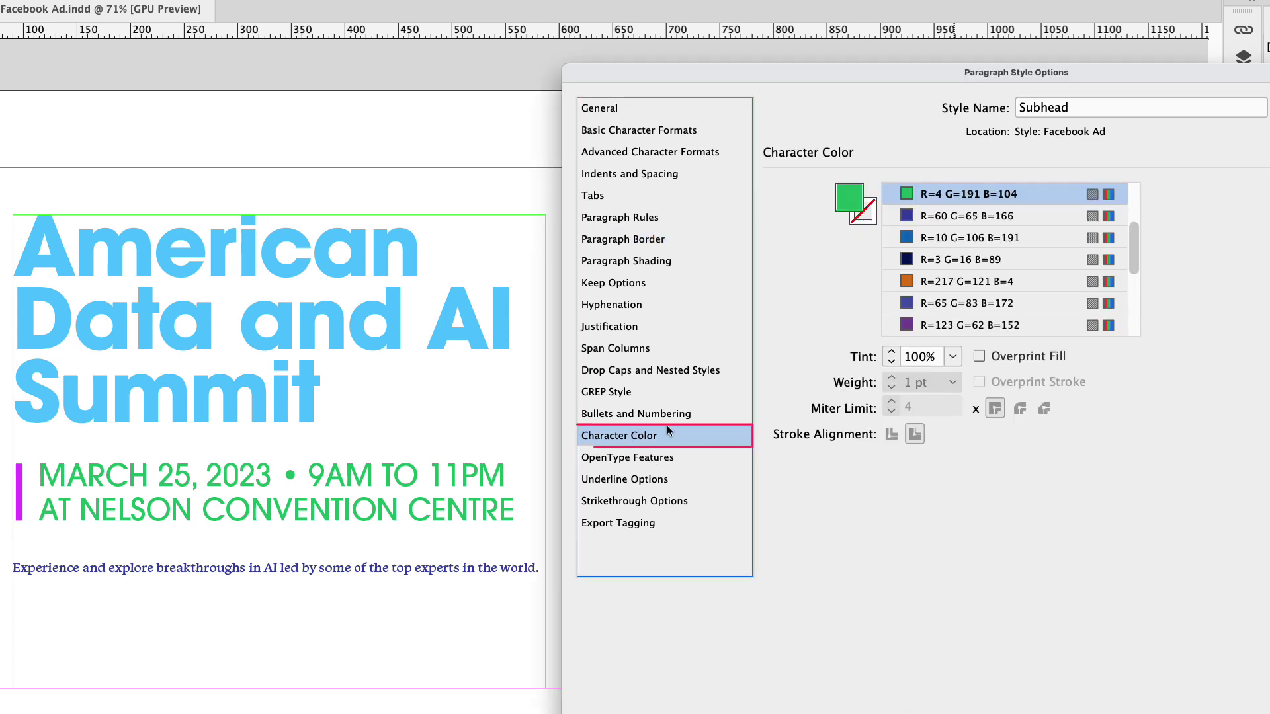
{"action": "left_click_drag", "start_coordinate": [1133, 242], "coordinate": [1130, 315]}
{"action": "left_click", "coordinate": [1002, 304]}
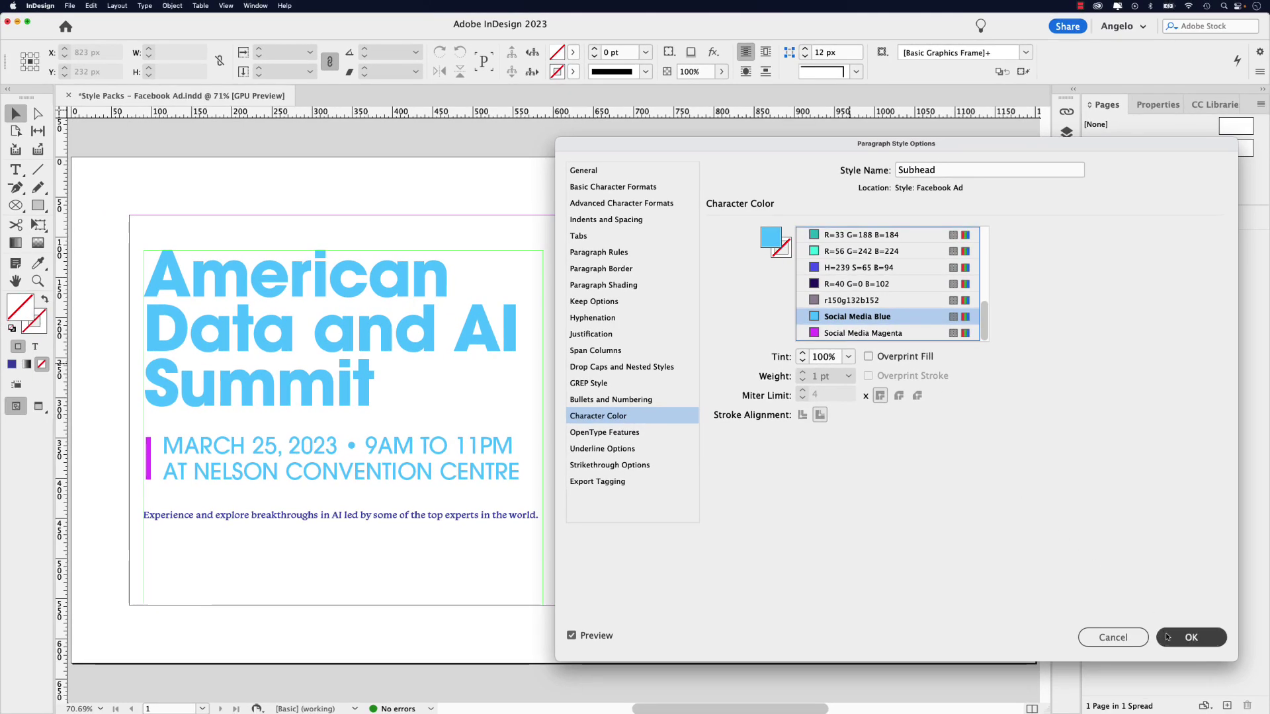
{"action": "left_click", "coordinate": [1167, 637]}
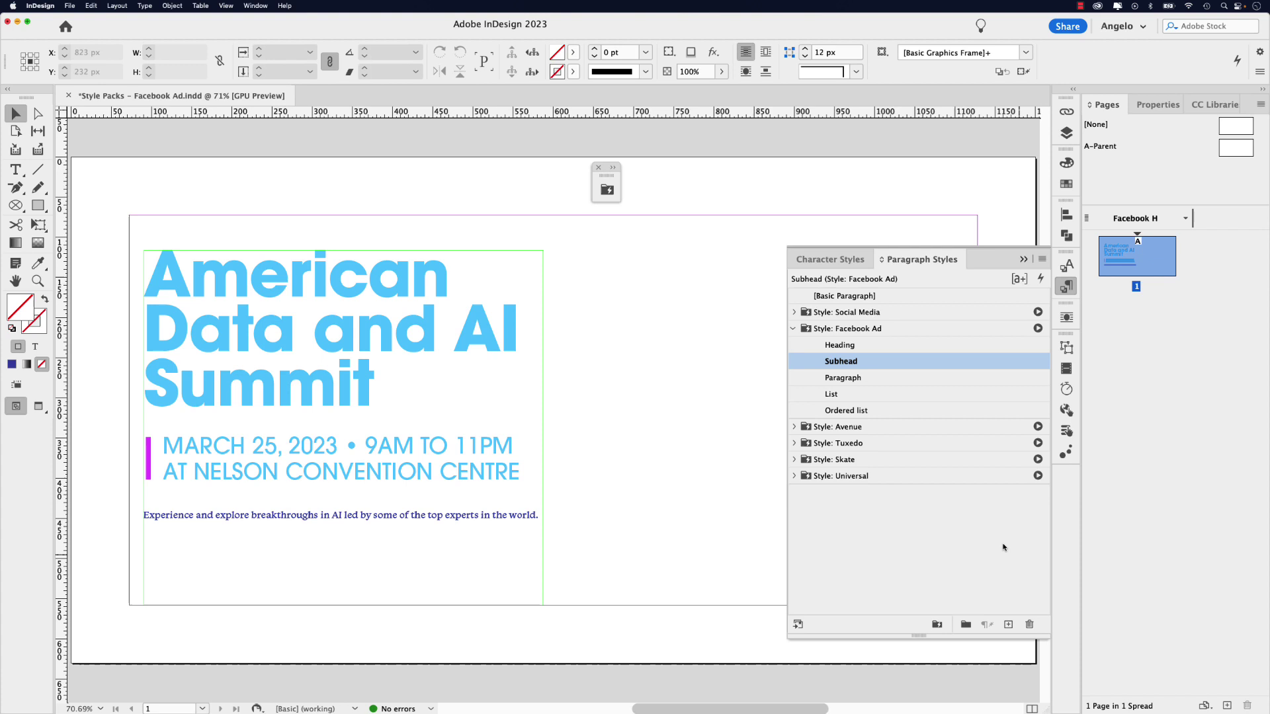
Step: Set the Paragraph style to ITC Avant Garde Gothic Pro Medium, 22/24 pt, tracking -20
{"action": "left_click", "coordinate": [852, 381]}
{"action": "double_click", "coordinate": [854, 381]}
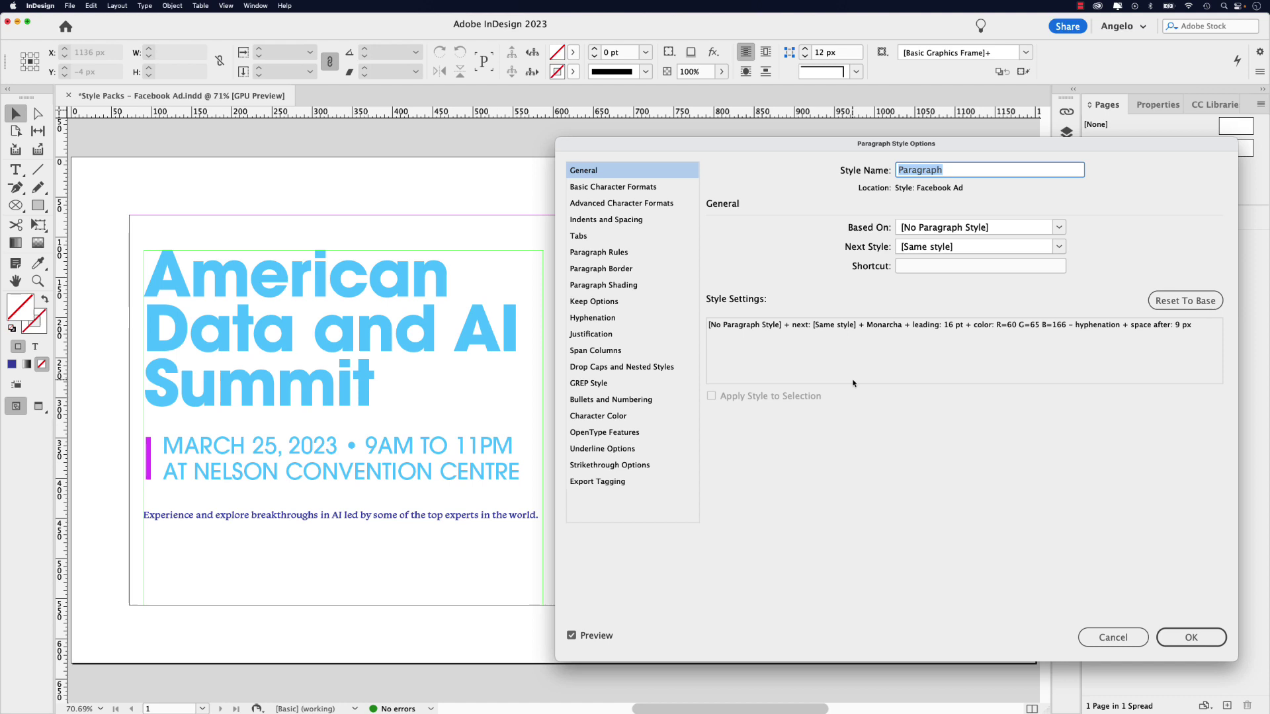
{"action": "left_click", "coordinate": [650, 190]}
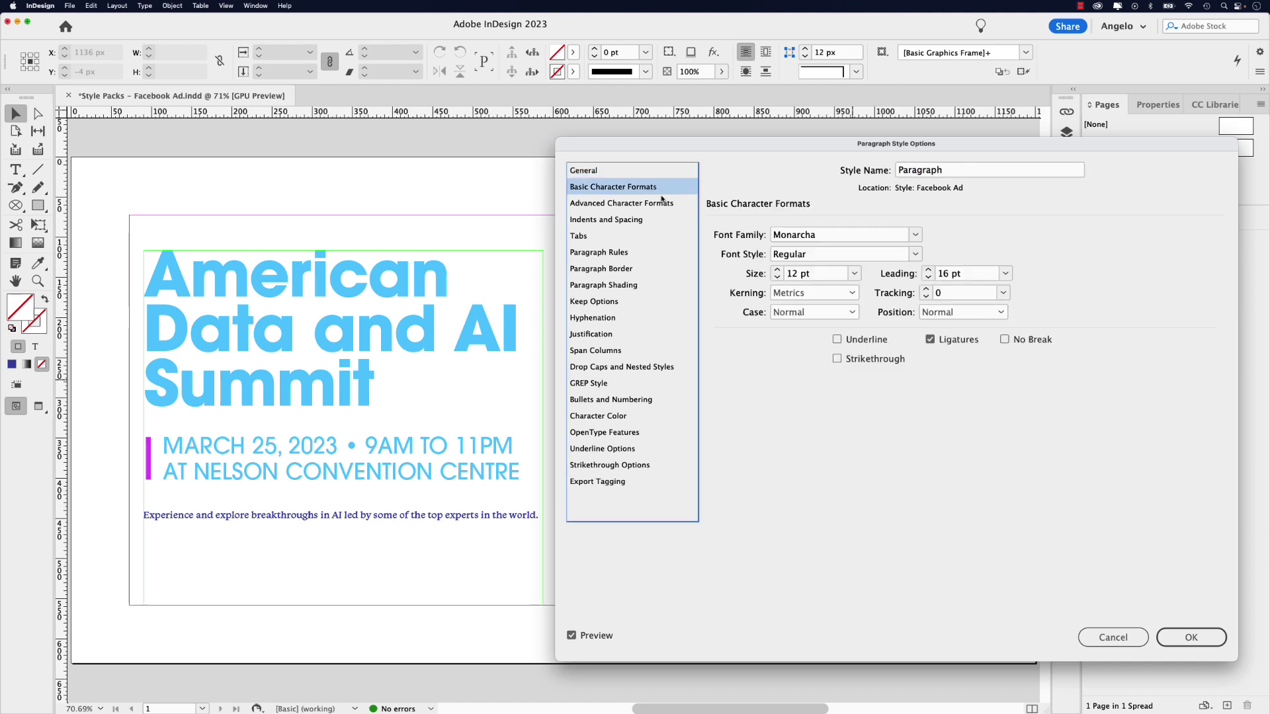
{"action": "left_click_drag", "start_coordinate": [830, 240], "coordinate": [769, 238]}
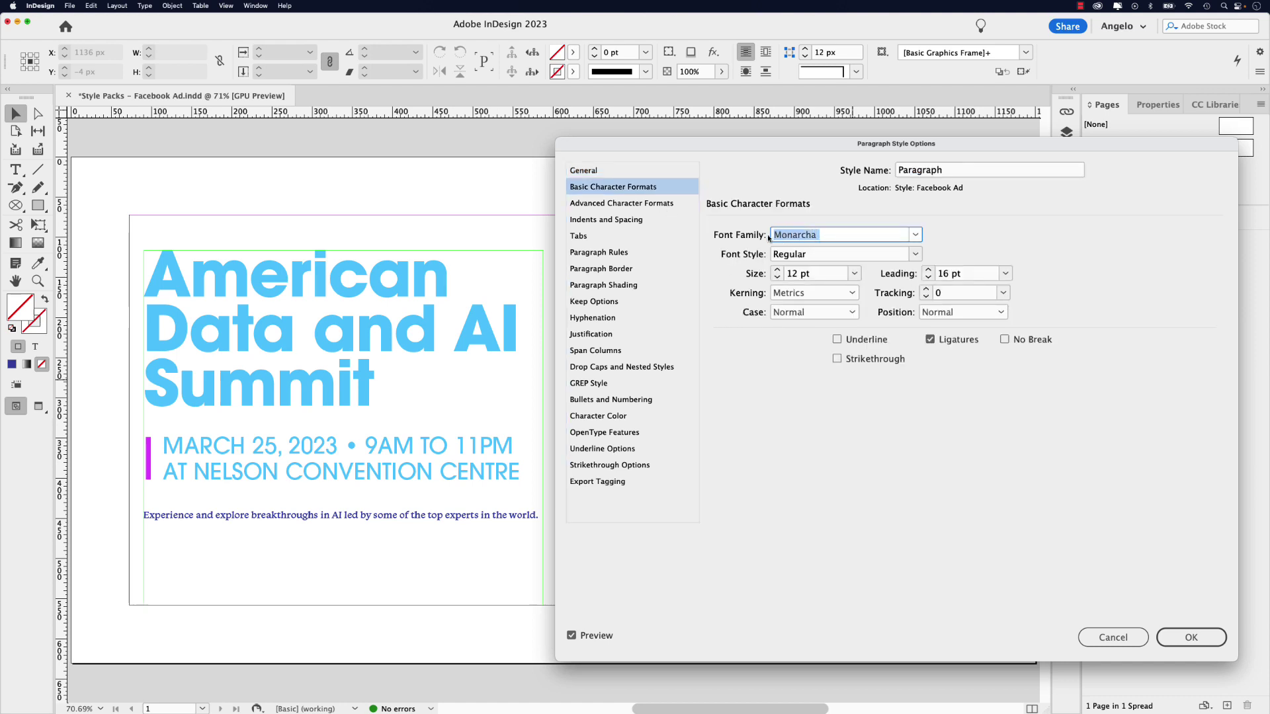
{"action": "type", "text": "IT"}
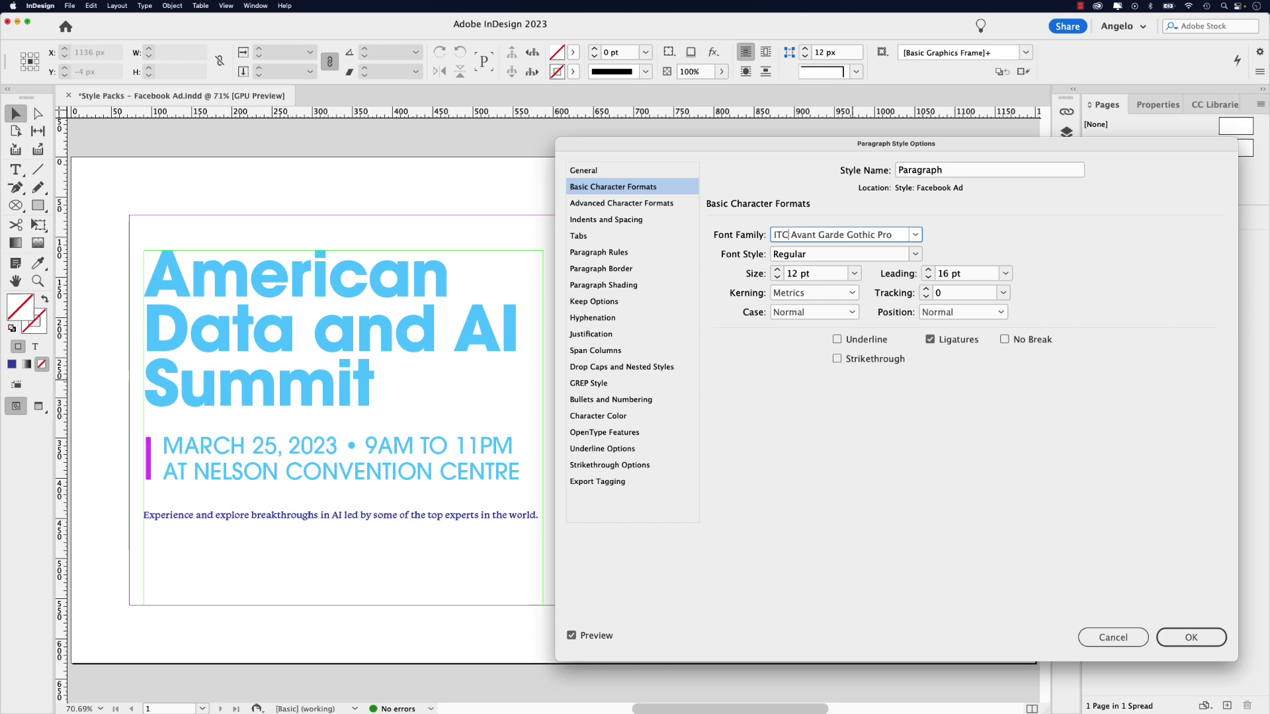
{"action": "type", "text": "C"}
{"action": "key", "text": "Tab"}
{"action": "type", "text": "M"}
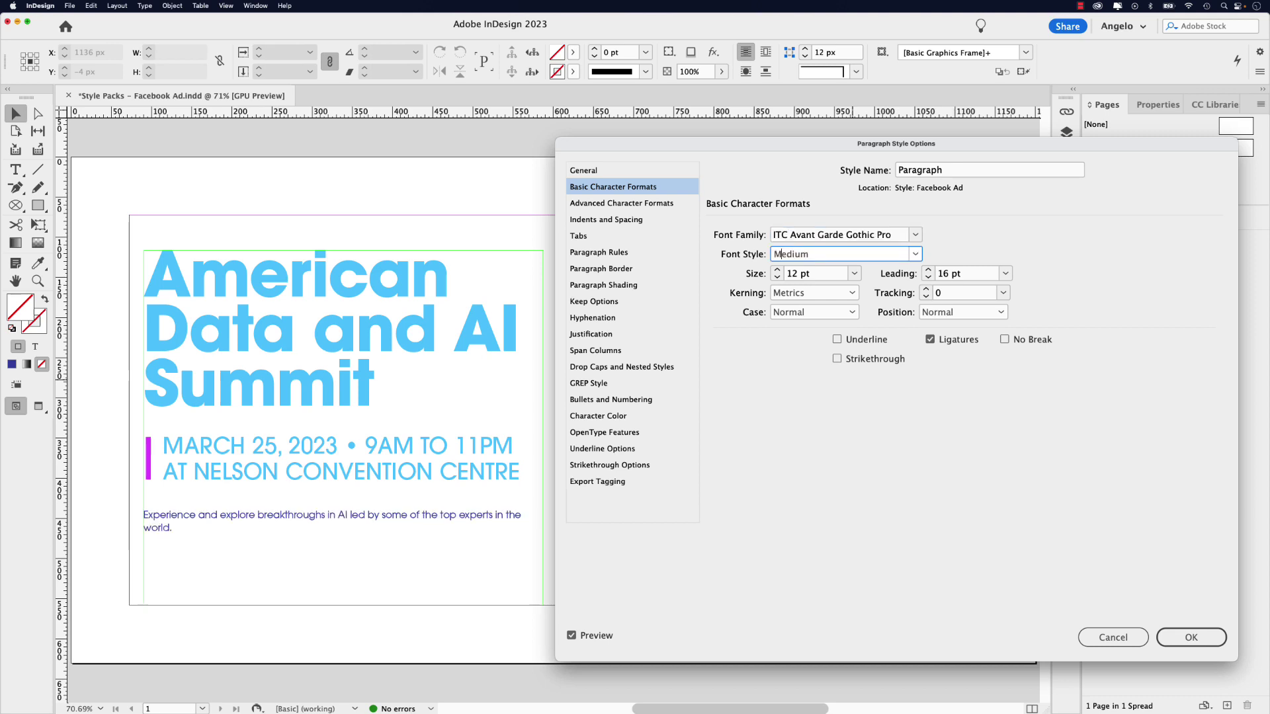
{"action": "key", "text": "Tab"}
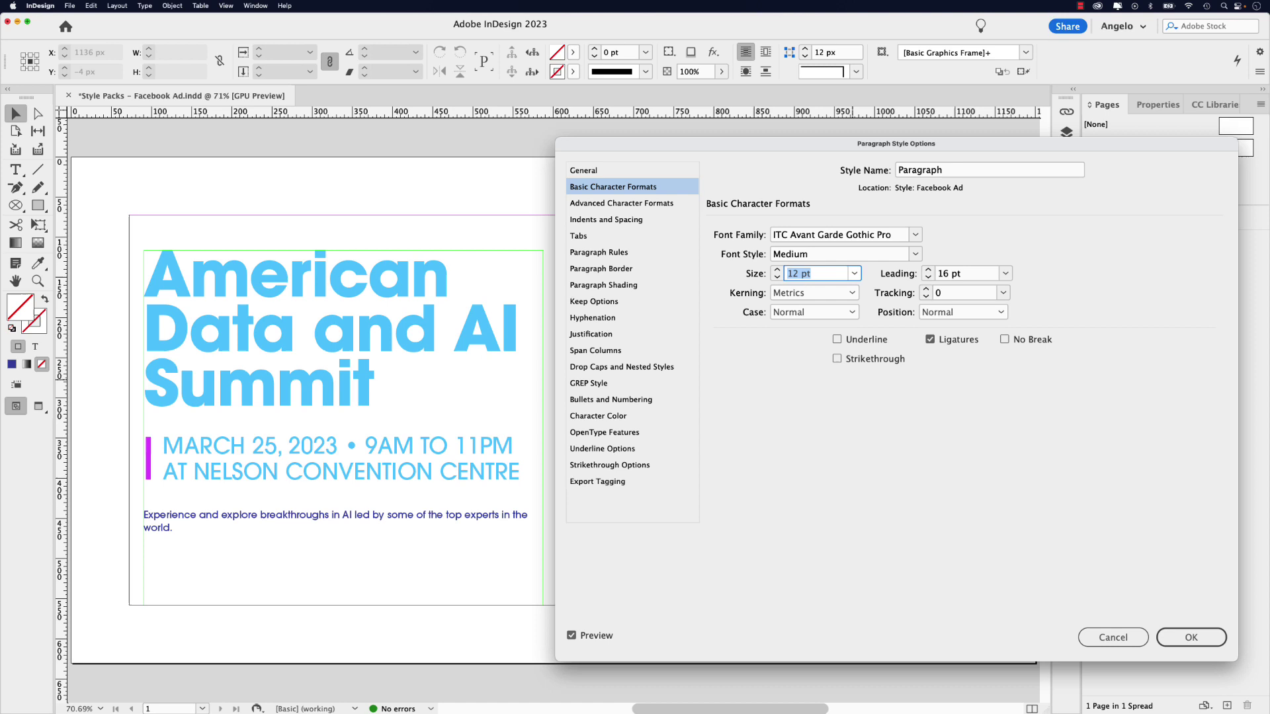
{"action": "type", "text": "22"}
{"action": "key", "text": "Tab"}
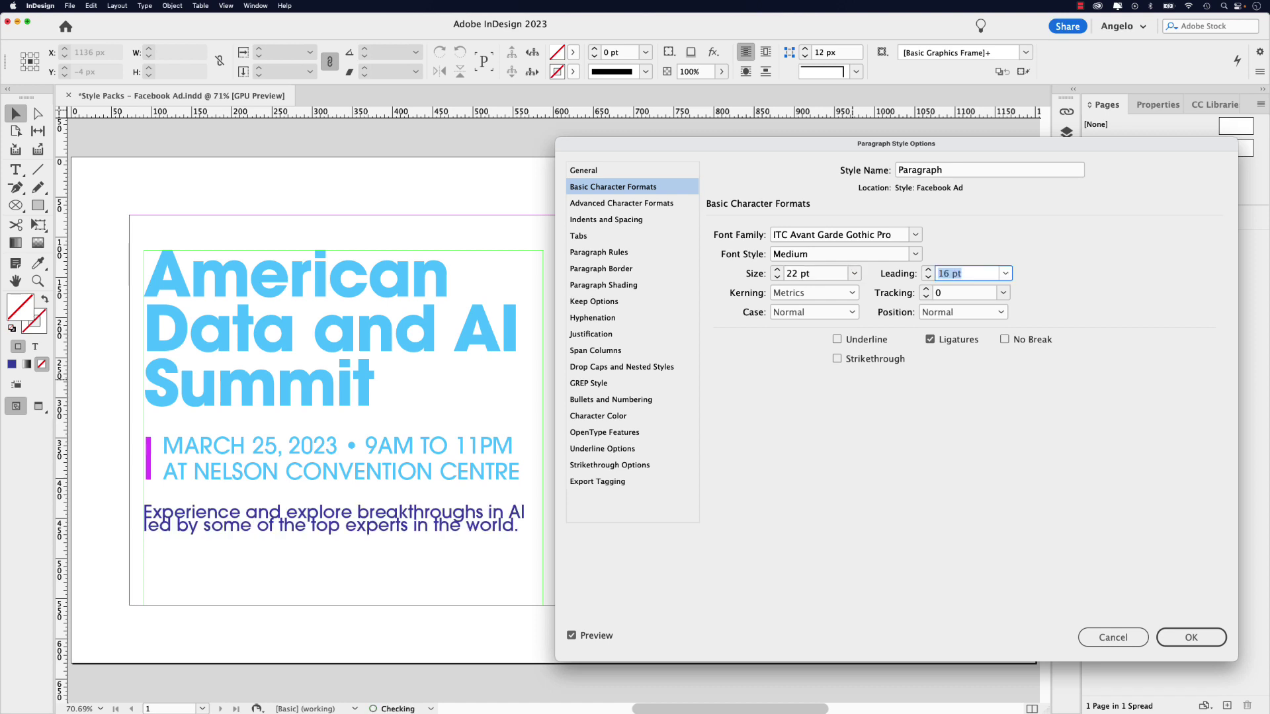
{"action": "type", "text": "24"}
{"action": "key", "text": "Tab"}
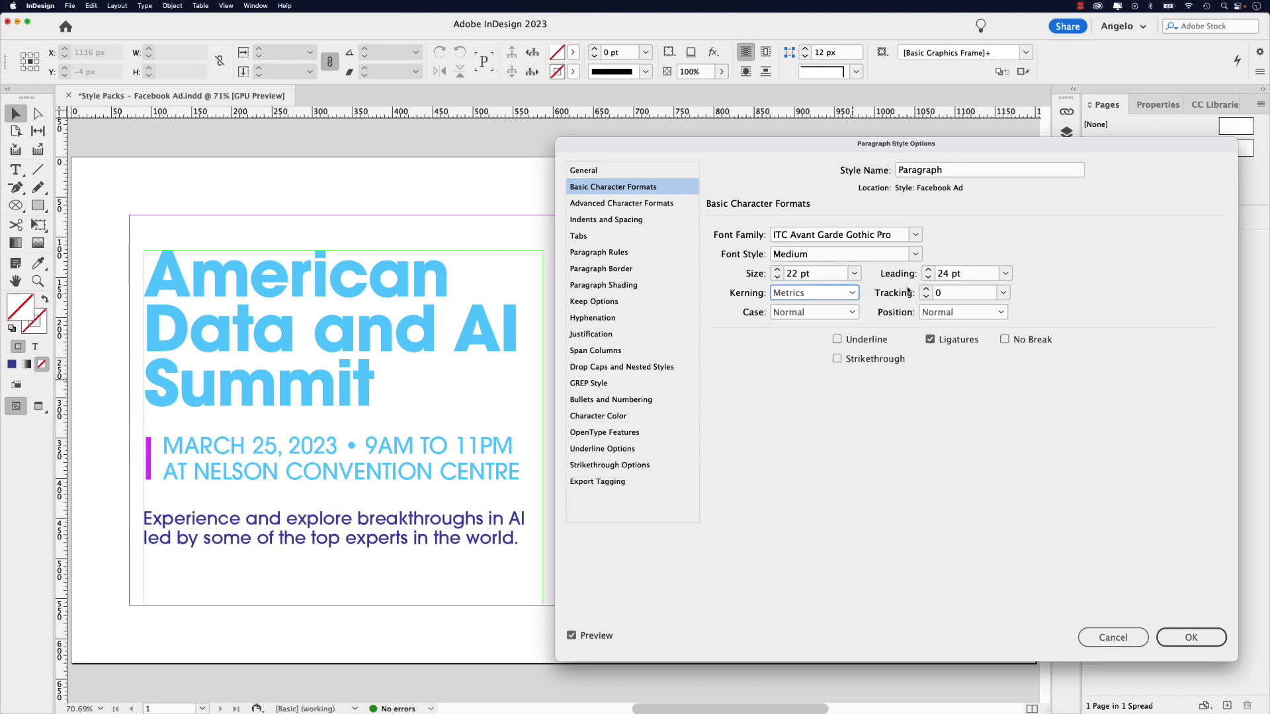
{"action": "key", "text": "Tab"}
{"action": "type", "text": "-2"}
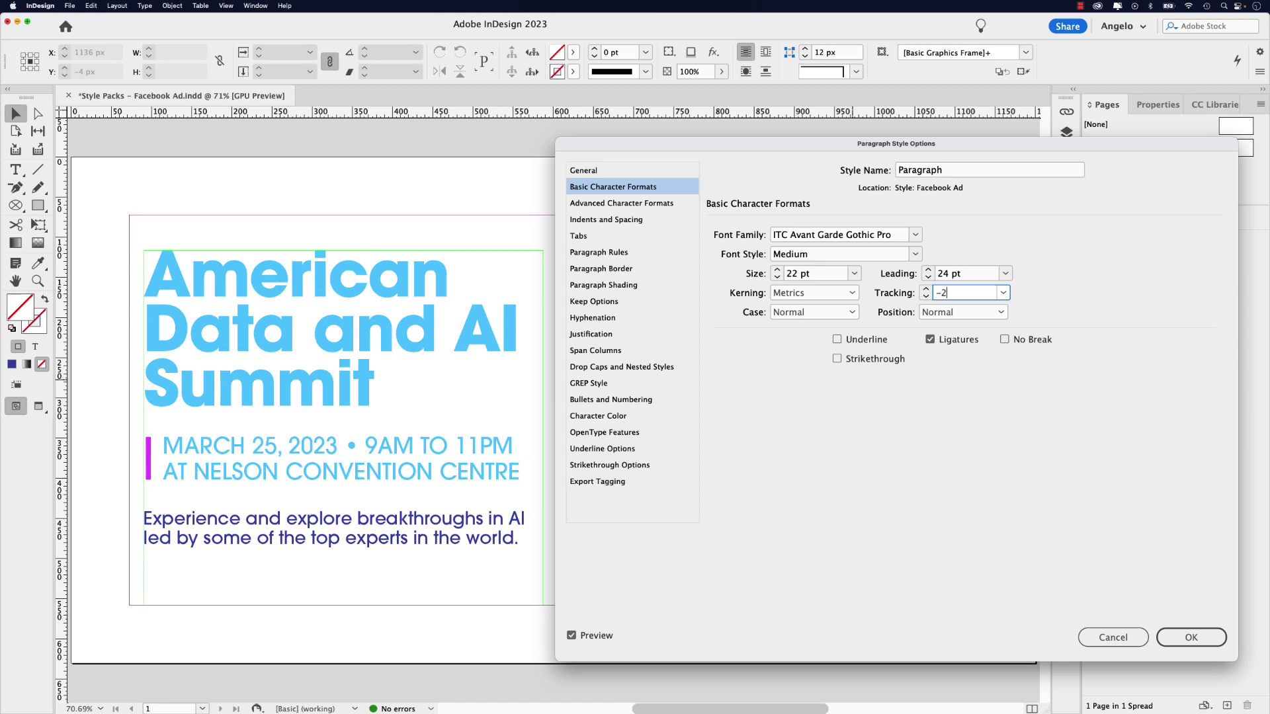
{"action": "type", "text": "0"}
{"action": "key", "text": "Tab"}
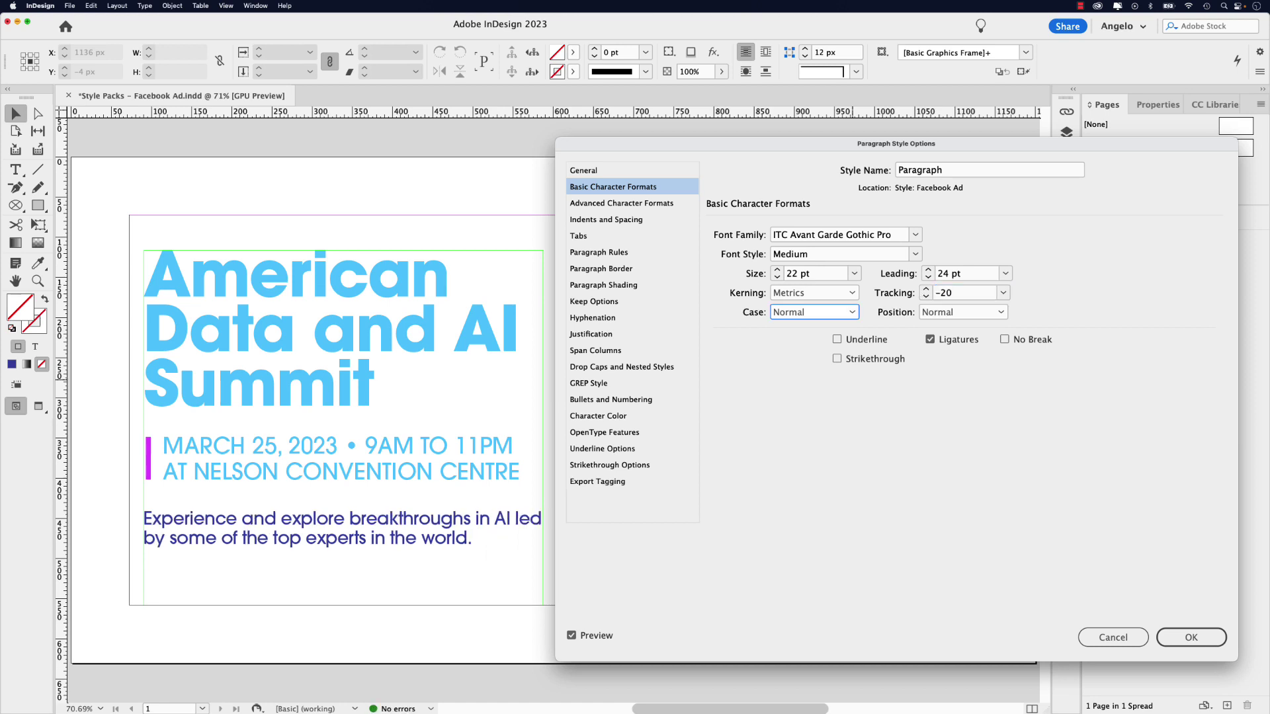
Step: Give the Paragraph style the Social Media Blue character colour and confirm
{"action": "left_click", "coordinate": [625, 416]}
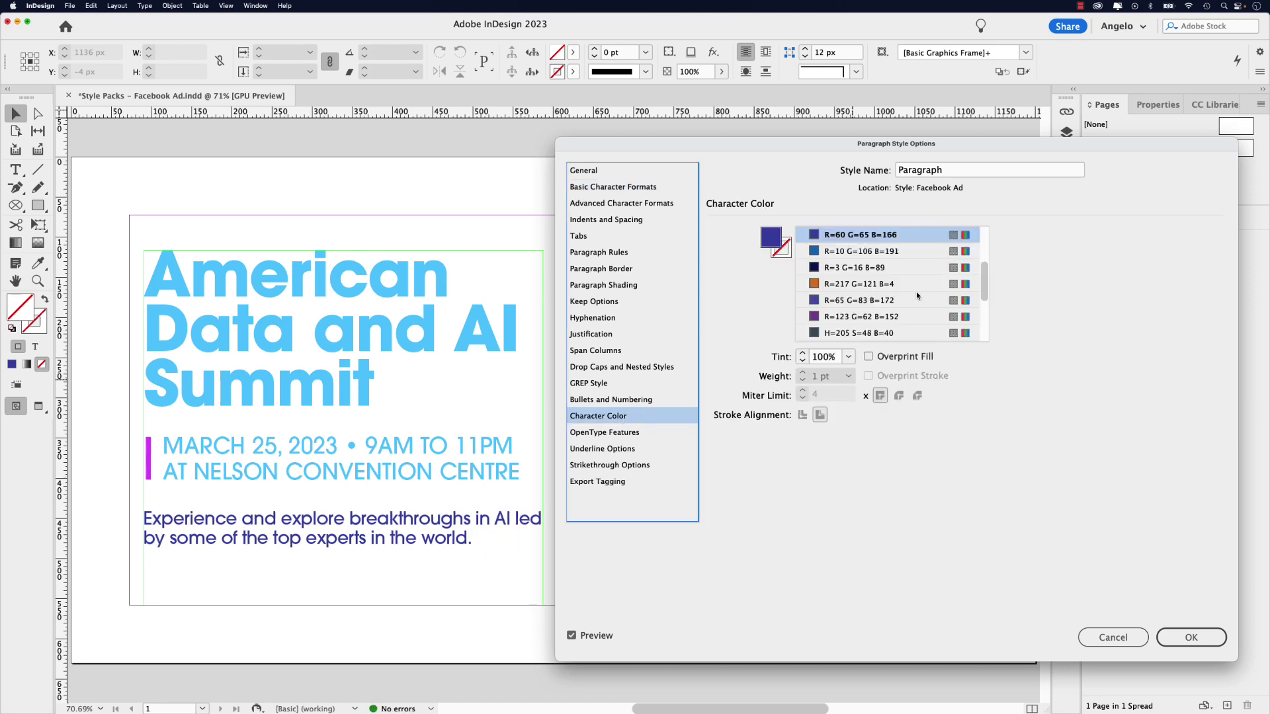
{"action": "scroll", "coordinate": [939, 311], "scroll_direction": "down", "scroll_amount": 5}
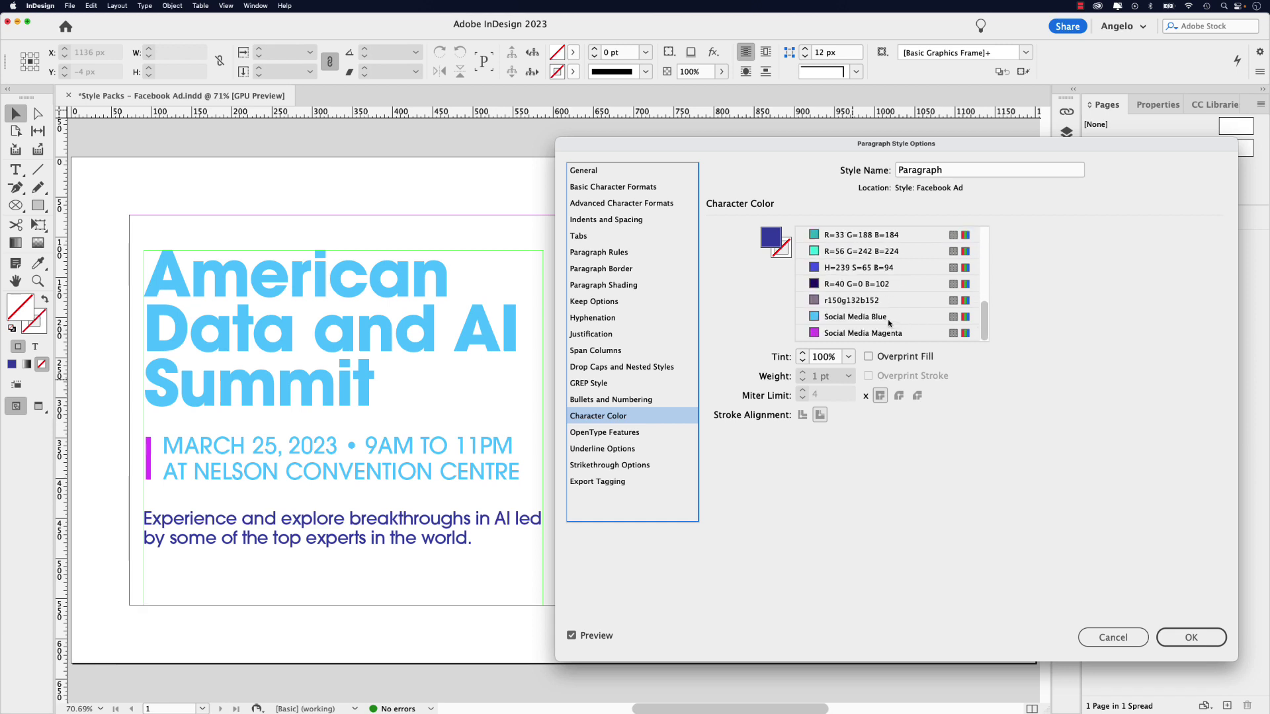
{"action": "left_click", "coordinate": [889, 322]}
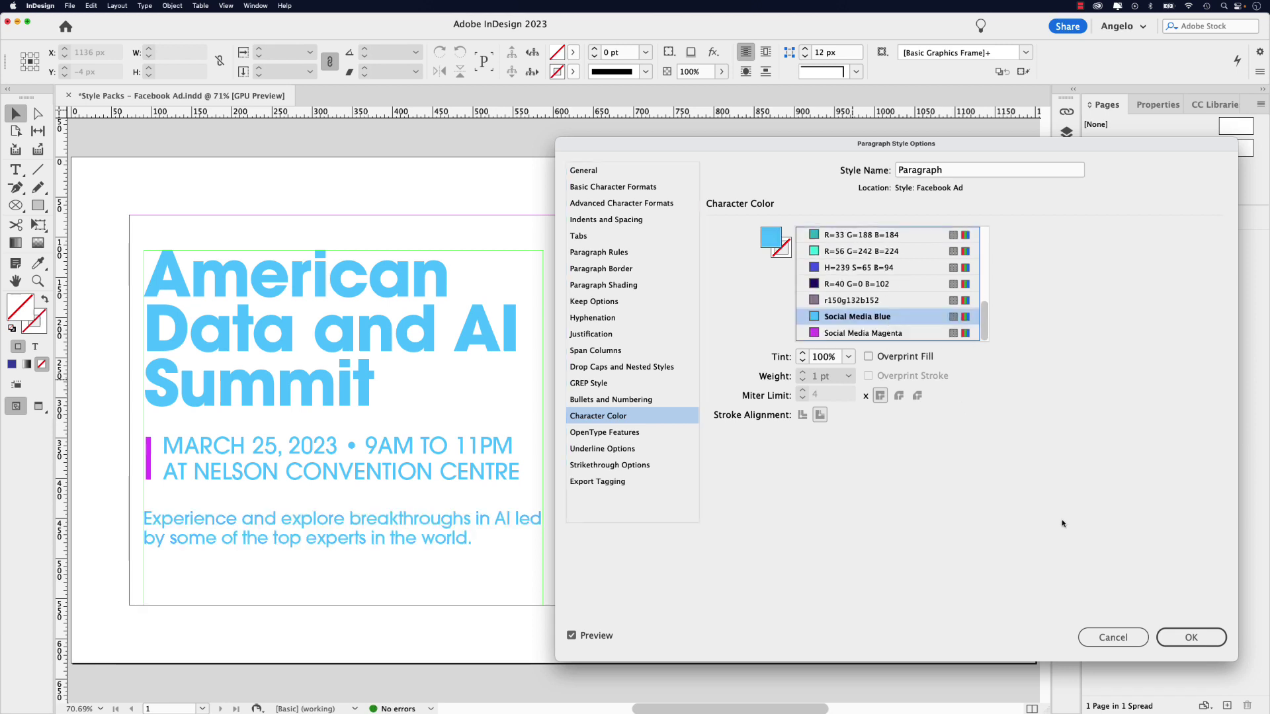
{"action": "left_click", "coordinate": [1189, 636]}
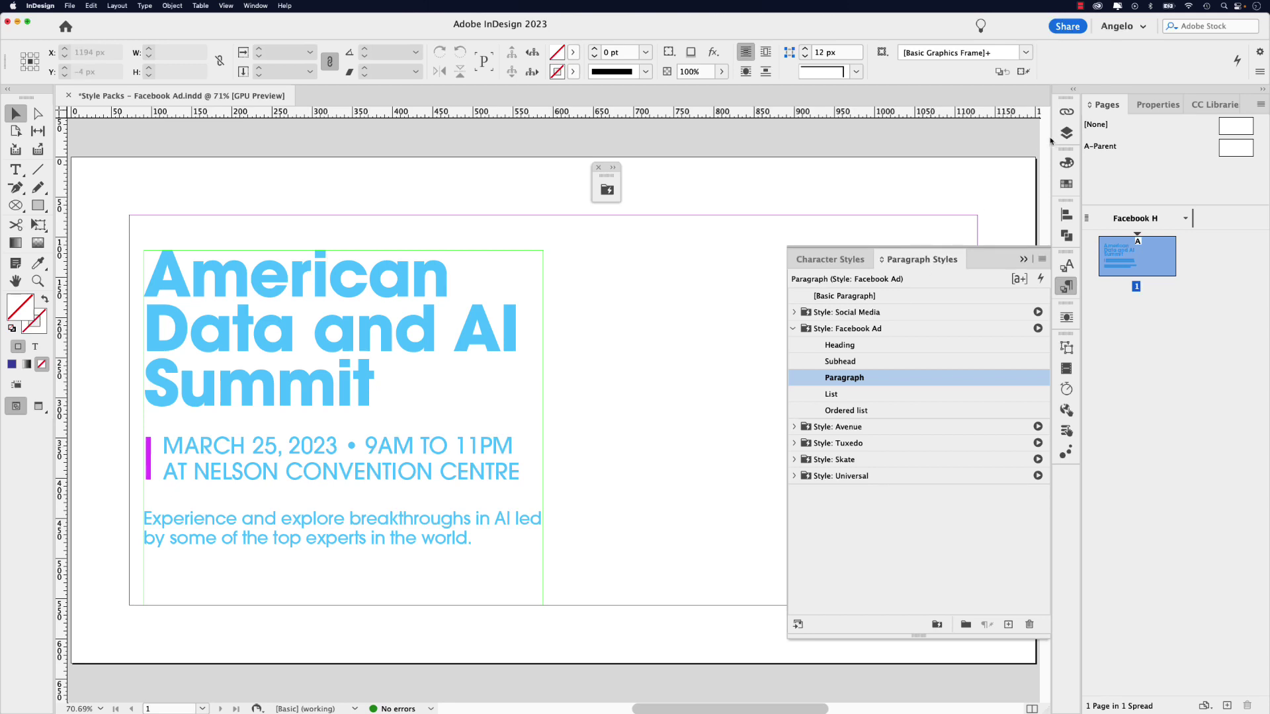
Step: Make the Image and Background layers visible in the Layers panel
{"action": "left_click", "coordinate": [1065, 133]}
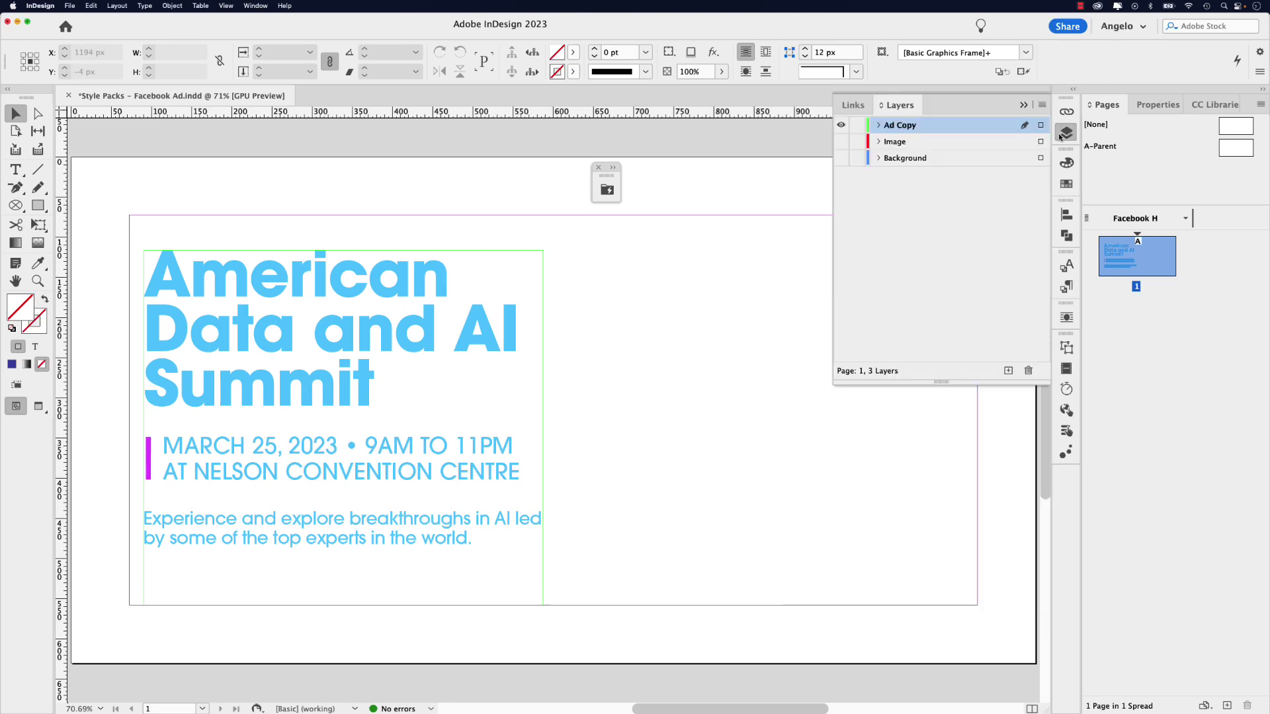
{"action": "left_click", "coordinate": [841, 141]}
{"action": "left_click", "coordinate": [841, 158]}
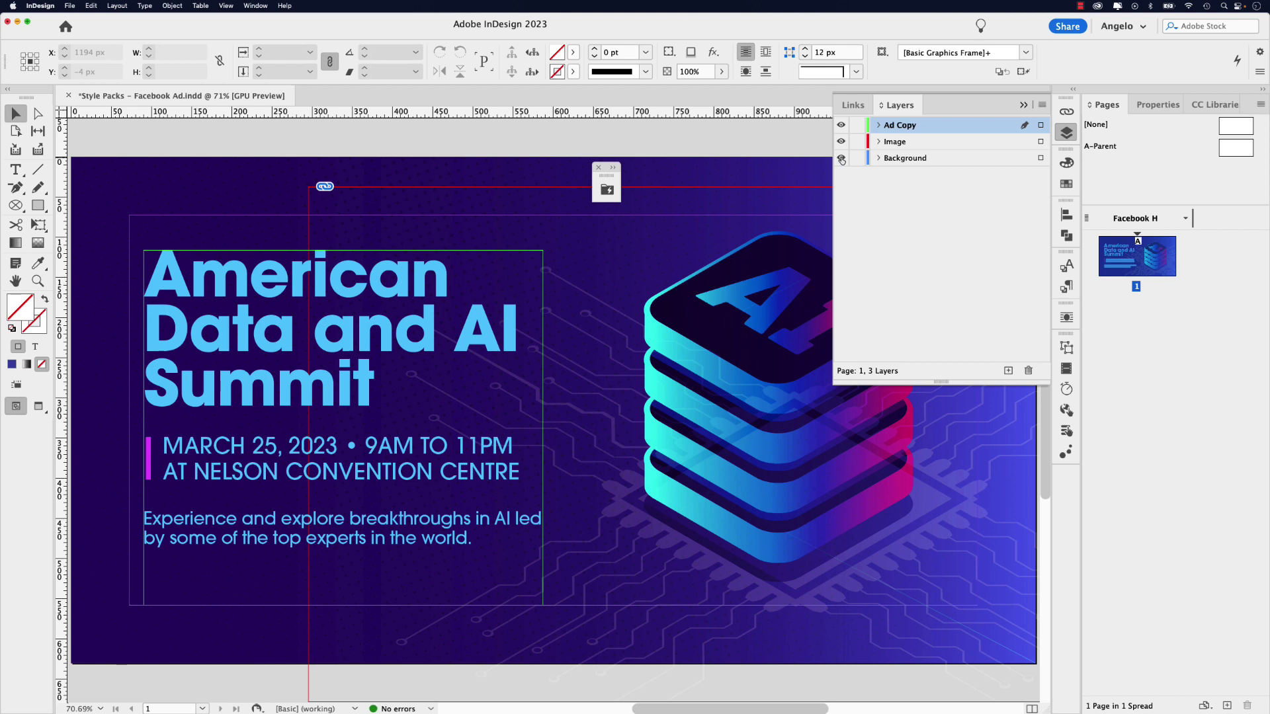
{"action": "left_click", "coordinate": [1022, 106]}
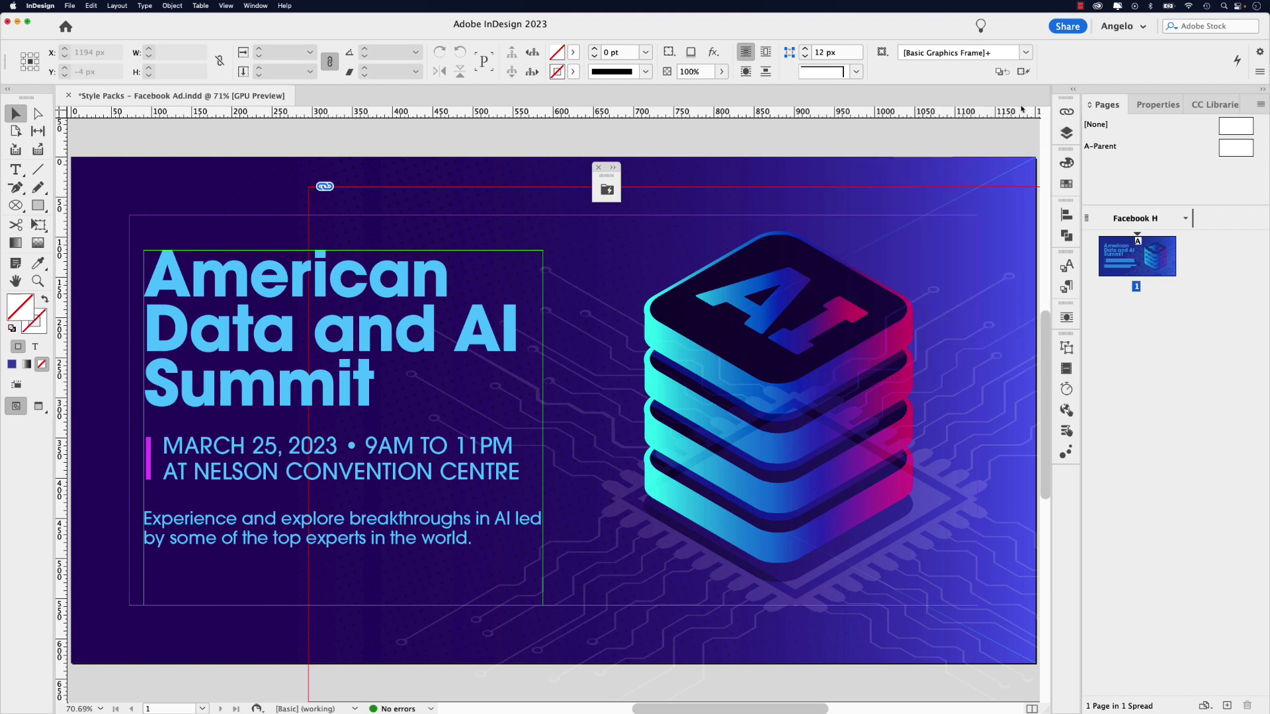
Step: Apply the Social Media, Facebook Ad, then Tuxedo style packs to the headline frame
{"action": "left_click", "coordinate": [1066, 286]}
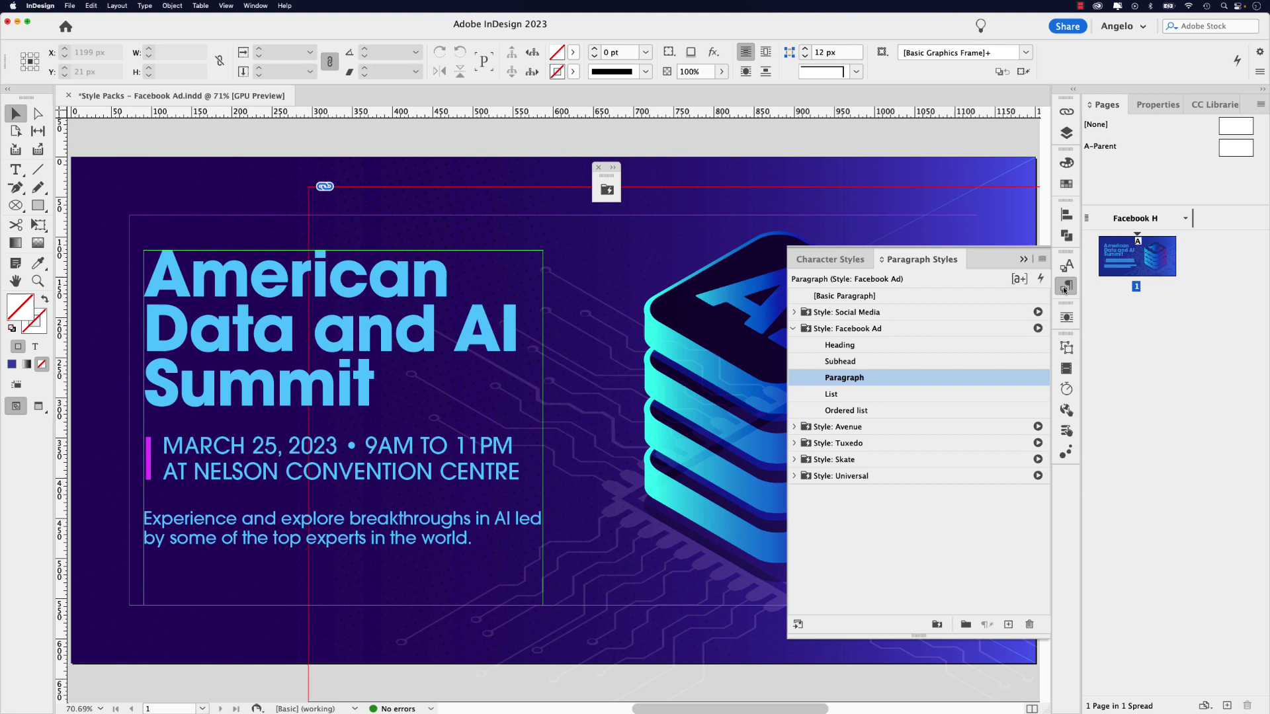
{"action": "left_click", "coordinate": [280, 313]}
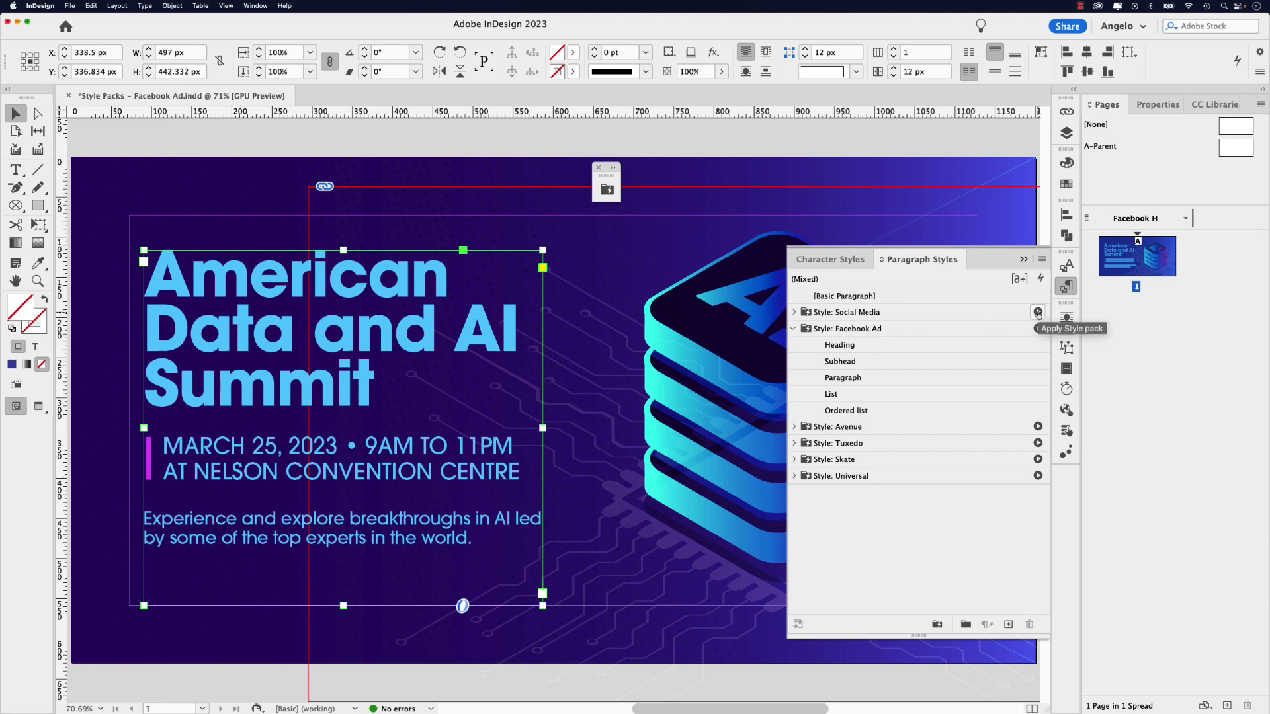
{"action": "left_click", "coordinate": [1037, 312]}
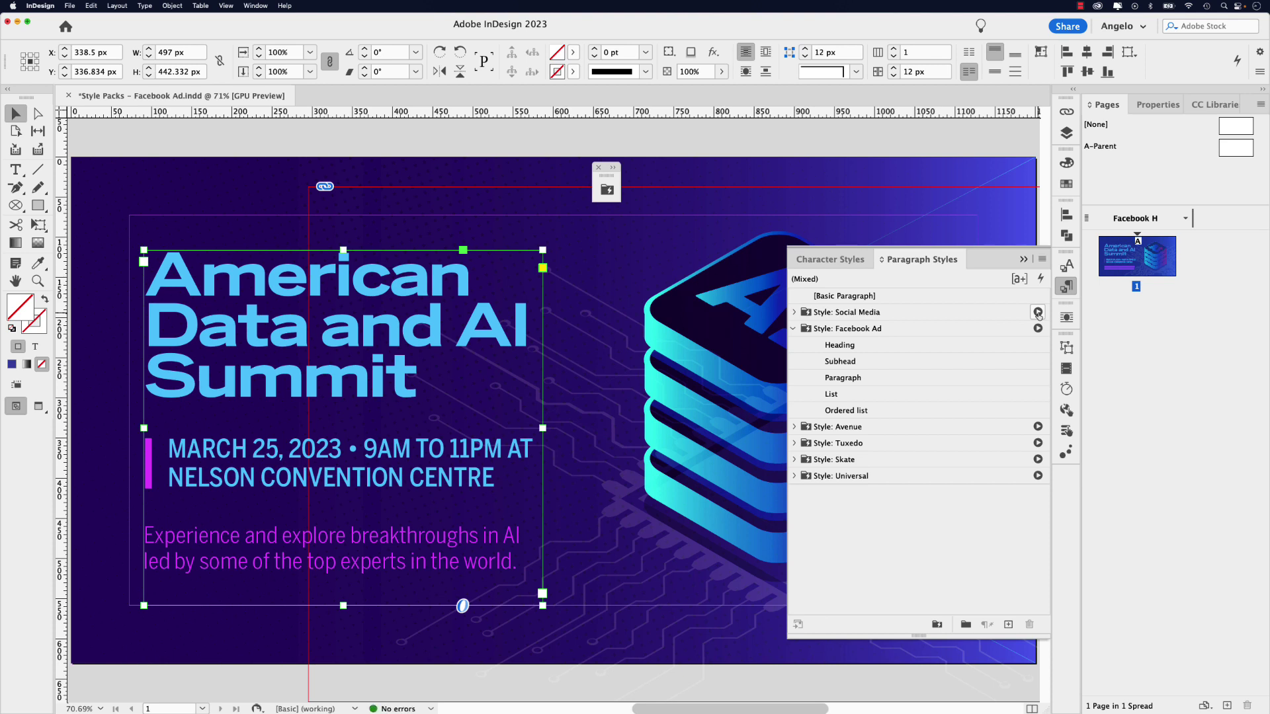
{"action": "left_click", "coordinate": [1038, 327]}
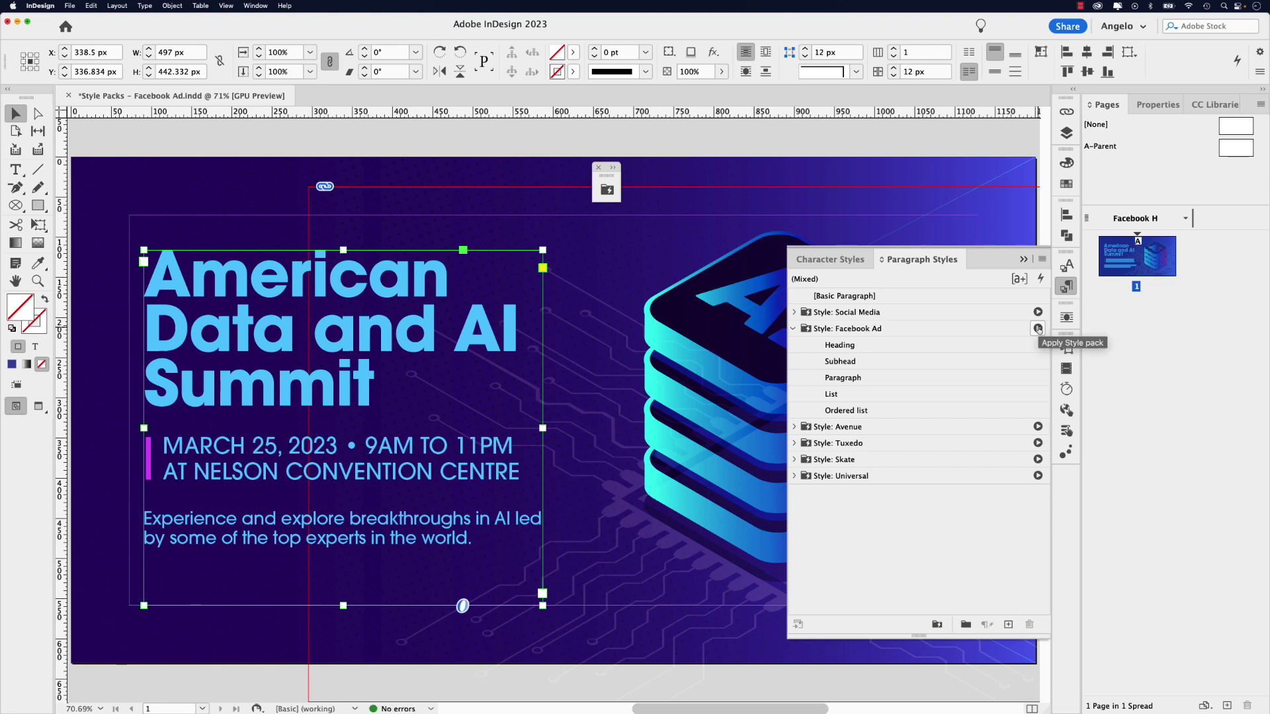
{"action": "left_click", "coordinate": [1037, 443]}
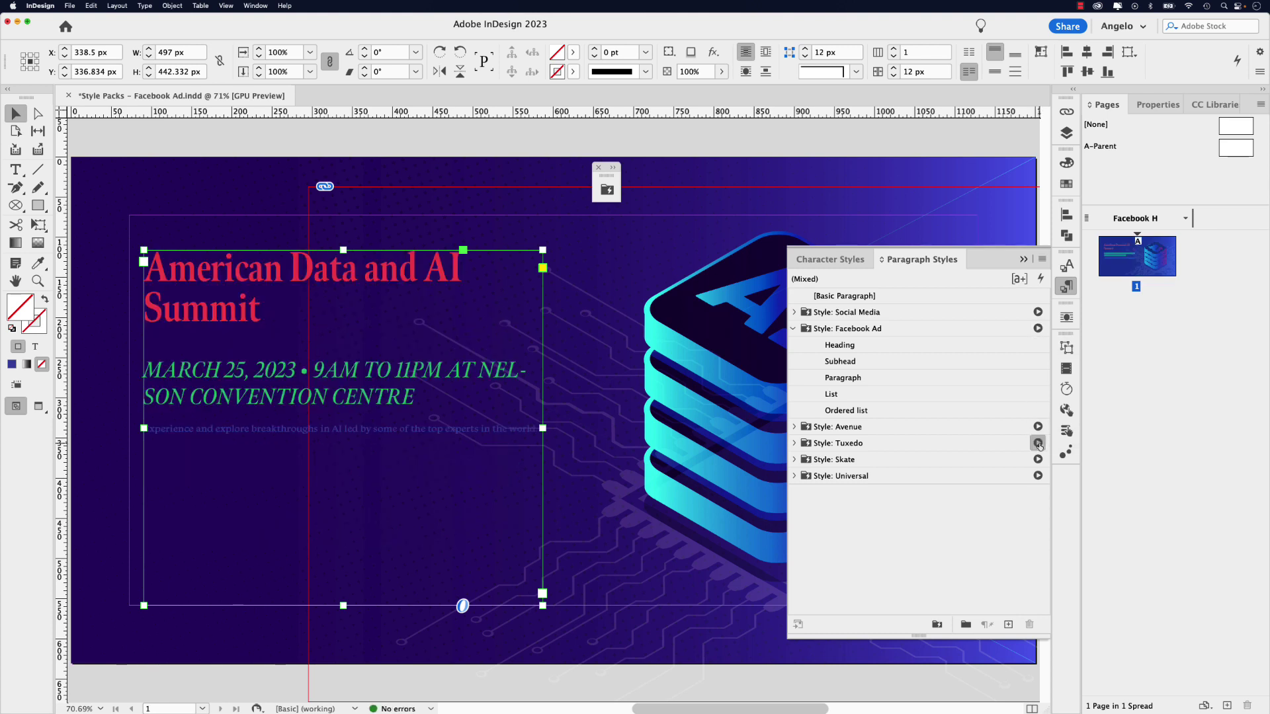